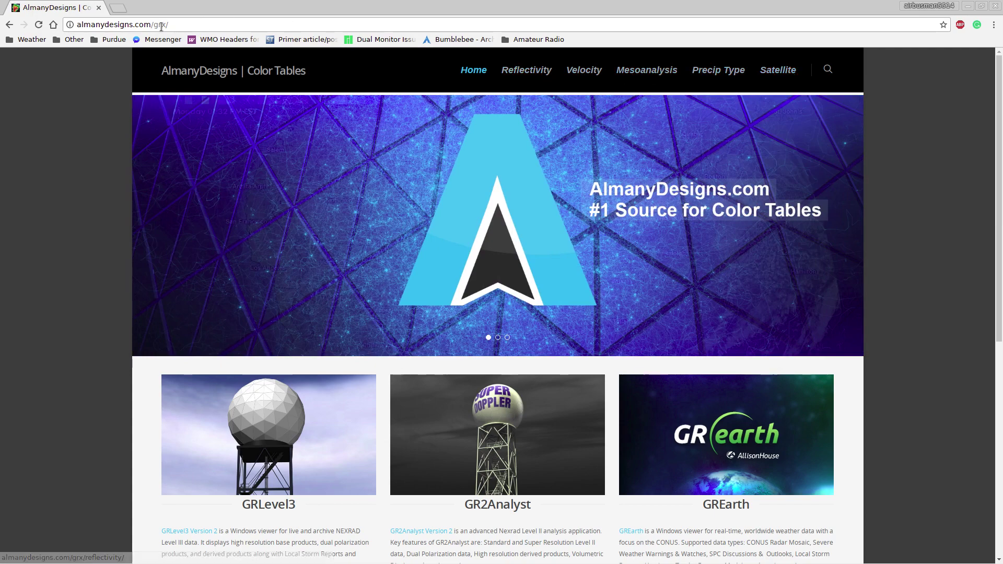
# Step: Open the code of the NWS Louisville table from the AlmanyDesigns reflectivity color tables
pyautogui.moveTo(172, 25); pyautogui.dragTo(70, 27)
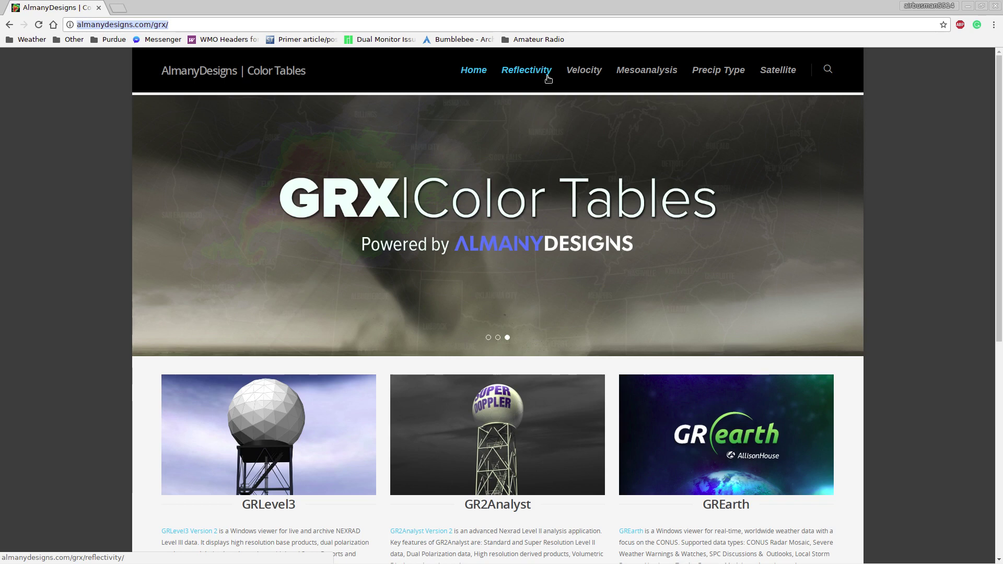
pyautogui.click(547, 78)
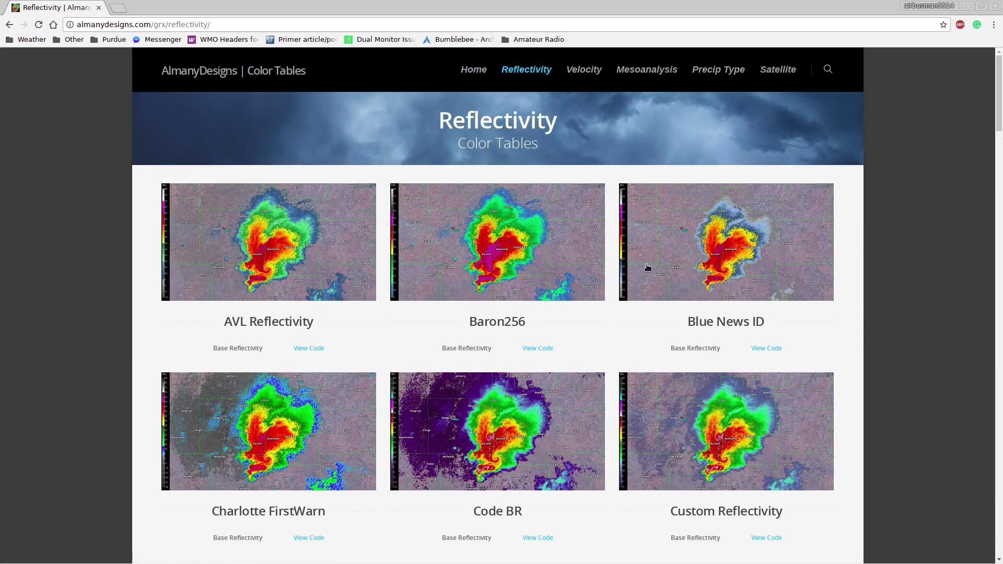
pyautogui.moveTo(999, 76); pyautogui.dragTo(989, 337)
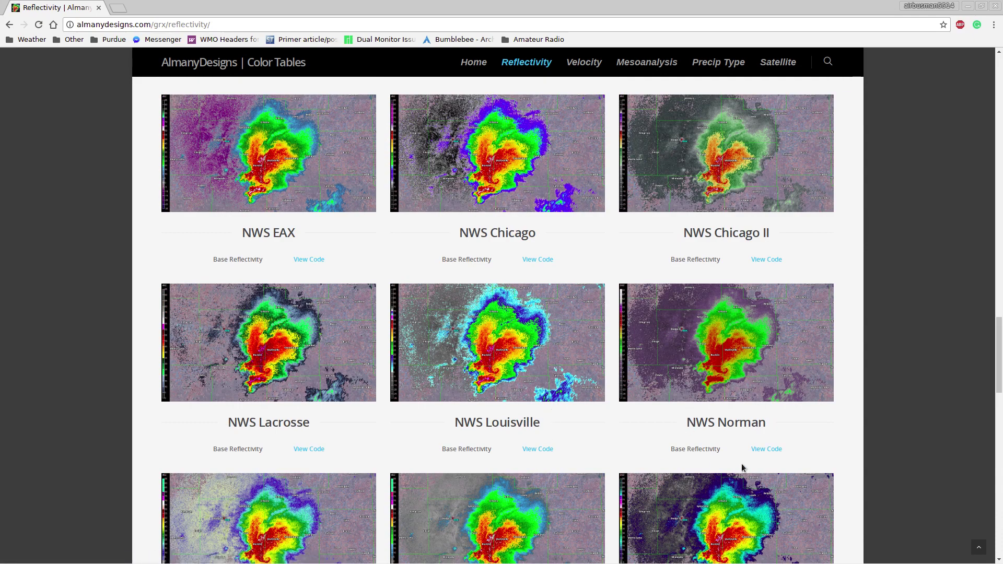
pyautogui.click(544, 454)
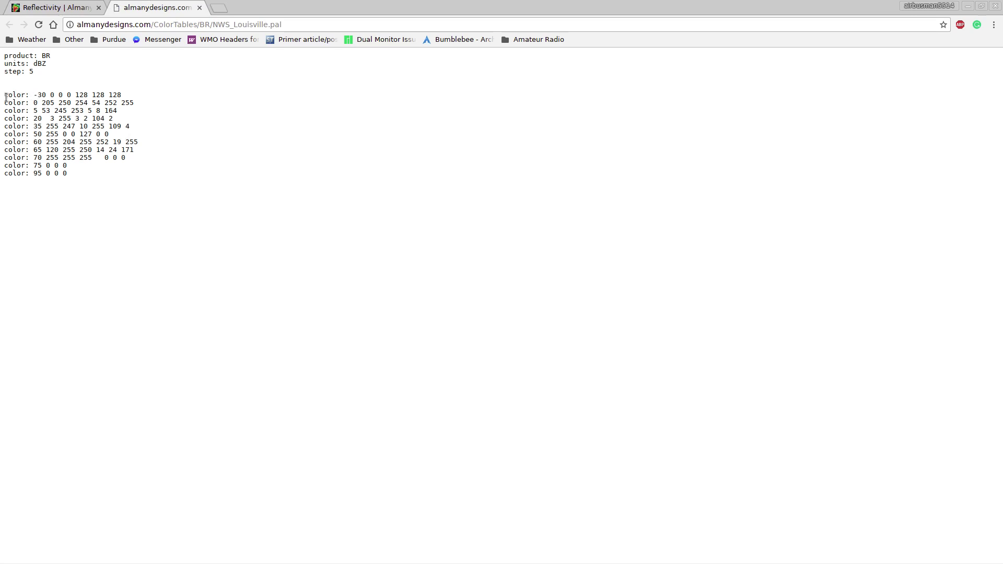
pyautogui.moveTo(4, 96); pyautogui.dragTo(86, 171)
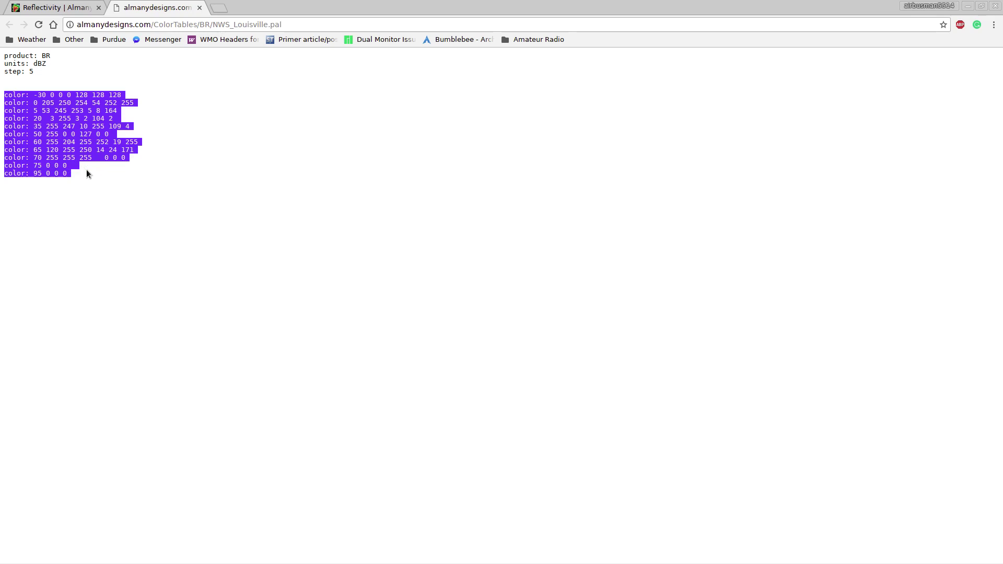
pyautogui.click(128, 135)
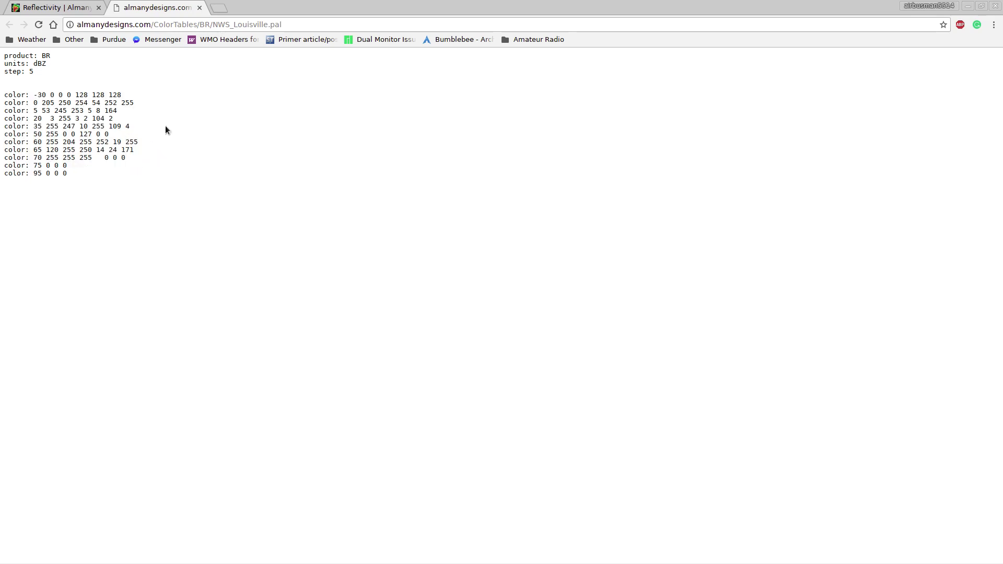
# Step: Restore and narrow the browser window so the color table code sits beside the CAVE map, and switch to CAVE
pyautogui.click(981, 6)
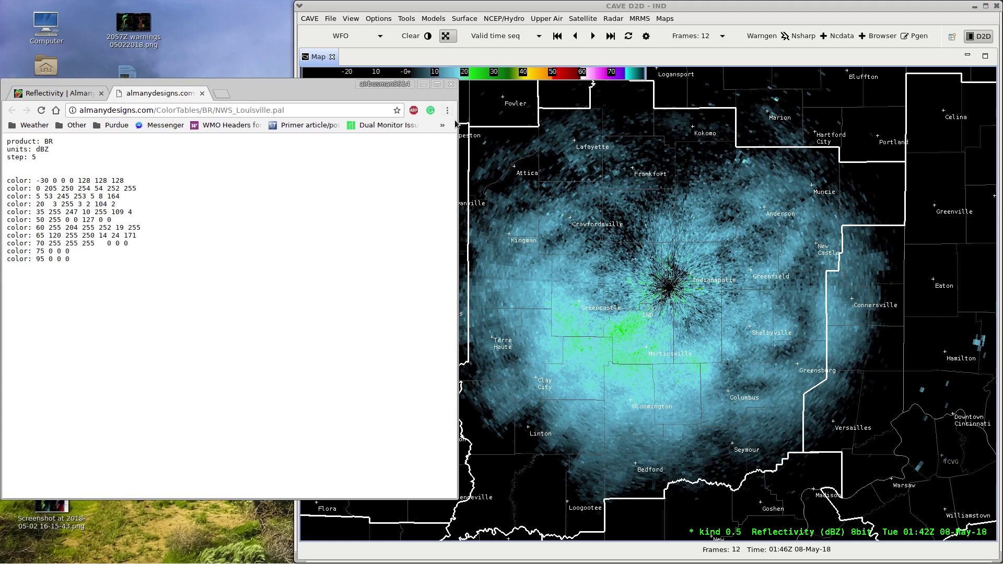
pyautogui.moveTo(453, 119); pyautogui.dragTo(287, 117)
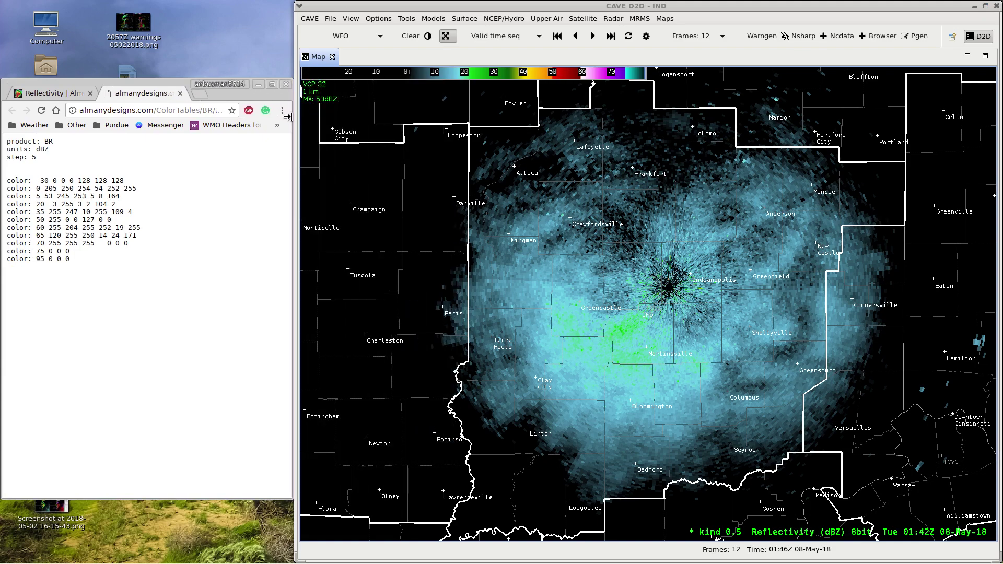
pyautogui.click(591, 271)
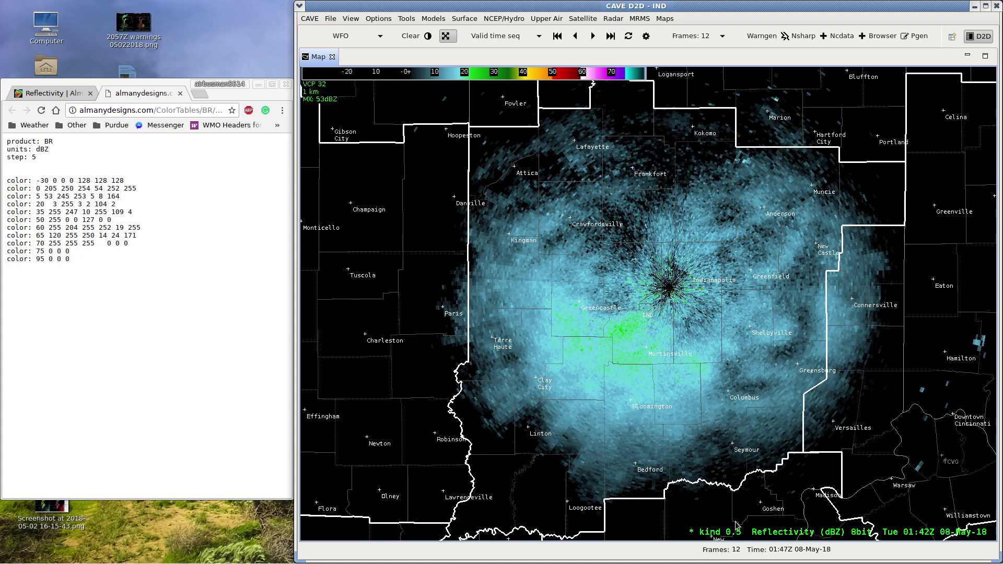
# Step: Open the color table range of the kind 0.5 Reflectivity layer and set its minimum to -30
pyautogui.rightClick(766, 536)
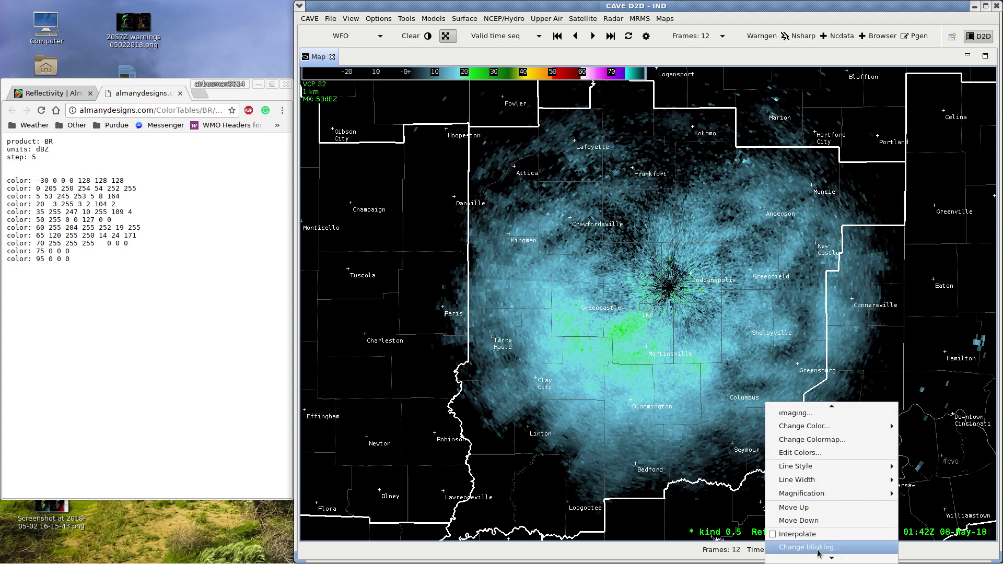
pyautogui.scroll(1, 836, 444)
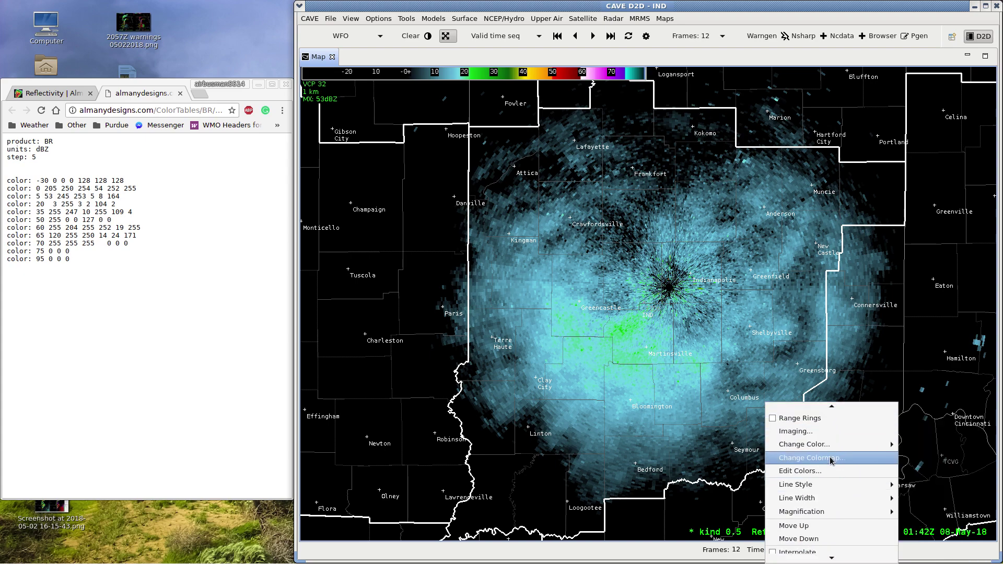
pyautogui.click(833, 461)
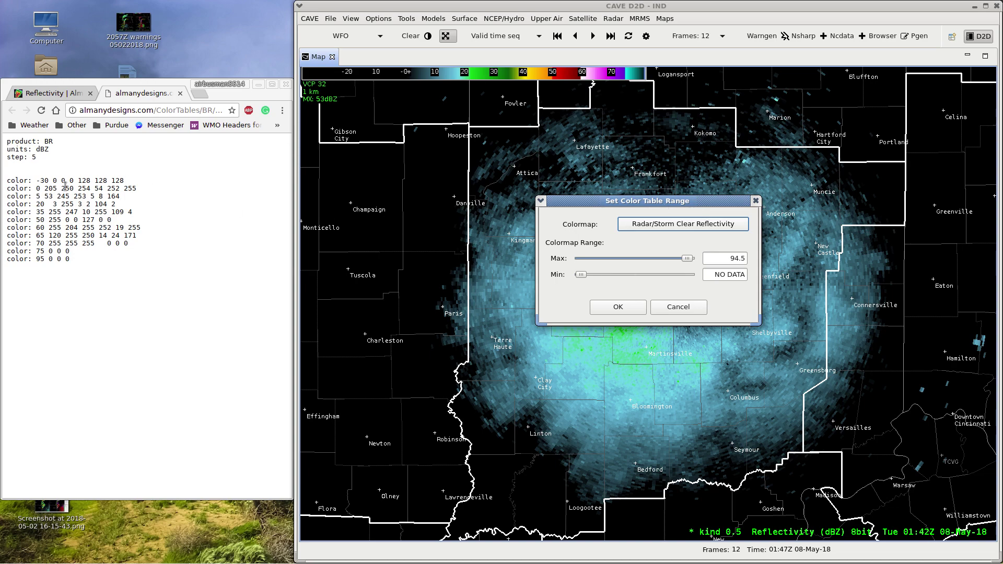
pyautogui.tripleClick(727, 280)
pyautogui.press('BackSpace')
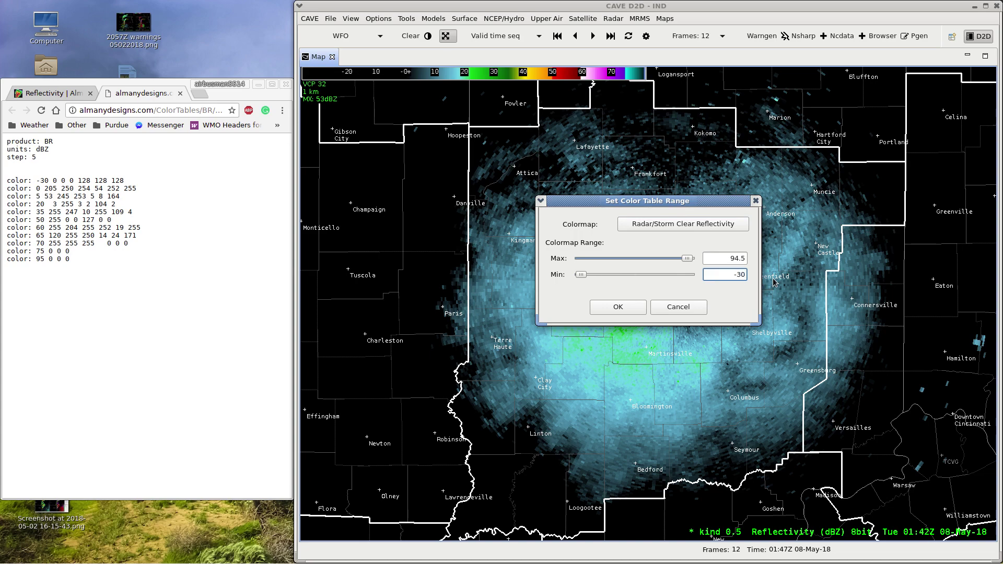
# Step: Try to apply a color table range maximum of 95
pyautogui.hotkey('shift', 'Tab')
pyautogui.hotkey('shift', 'Tab')
pyautogui.write('5')
pyautogui.click(621, 309)
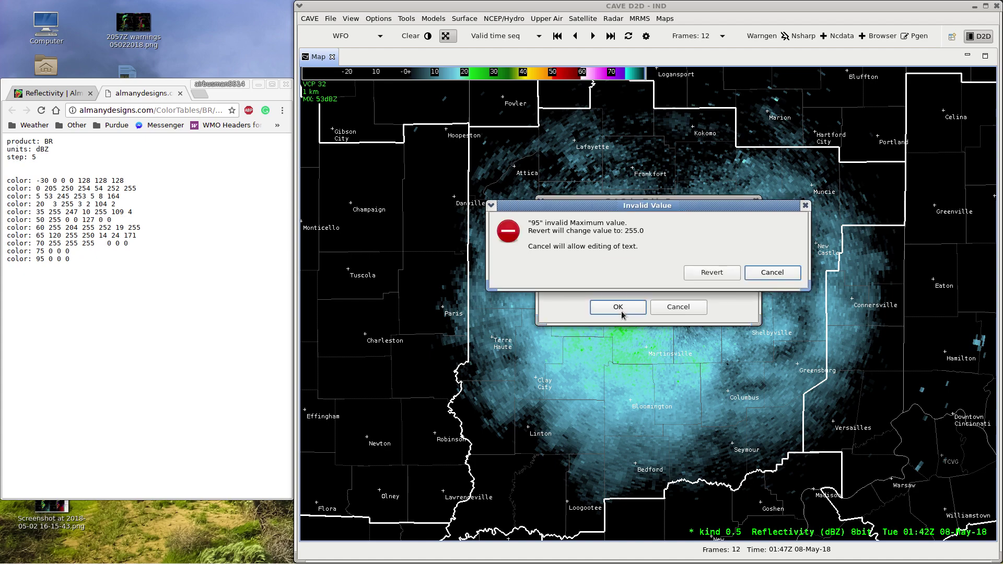
# Step: Set the color table range maximum to 94.5 and apply the range to the reflectivity layer
pyautogui.click(773, 272)
pyautogui.moveTo(734, 259); pyautogui.dragTo(778, 259)
pyautogui.write('94.5')
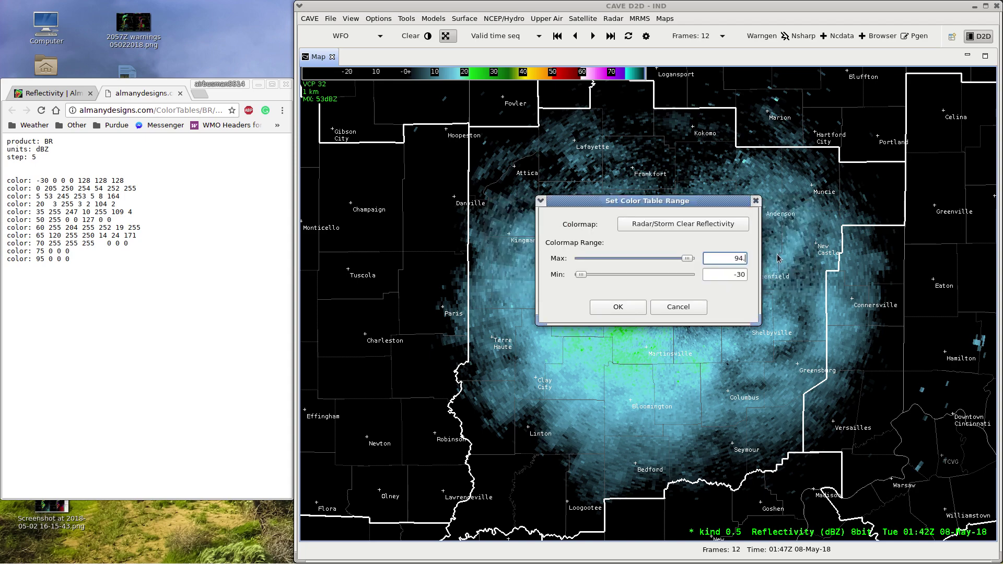
pyautogui.click(620, 311)
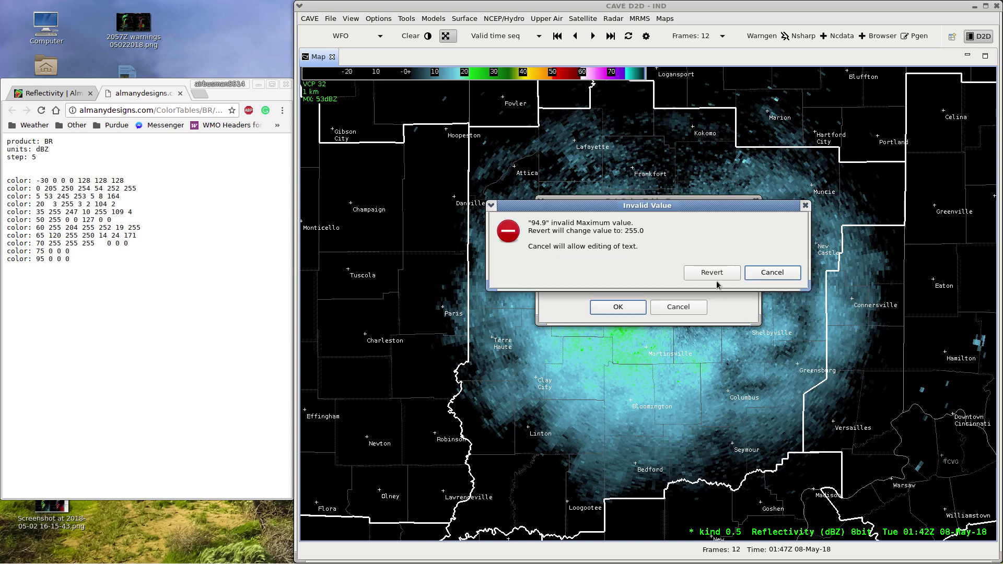
pyautogui.click(782, 276)
pyautogui.press('BackSpace')
pyautogui.write('5')
pyautogui.click(609, 312)
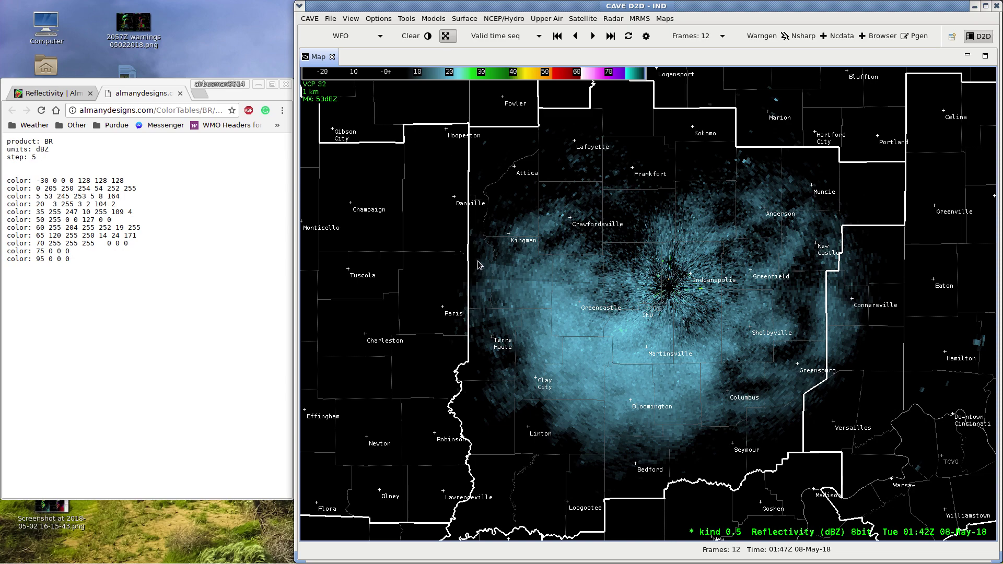
# Step: Examine the -30 dBZ line of the color table code: its threshold, start color, end color and the threshold of the following line
pyautogui.moveTo(37, 180); pyautogui.dragTo(140, 181)
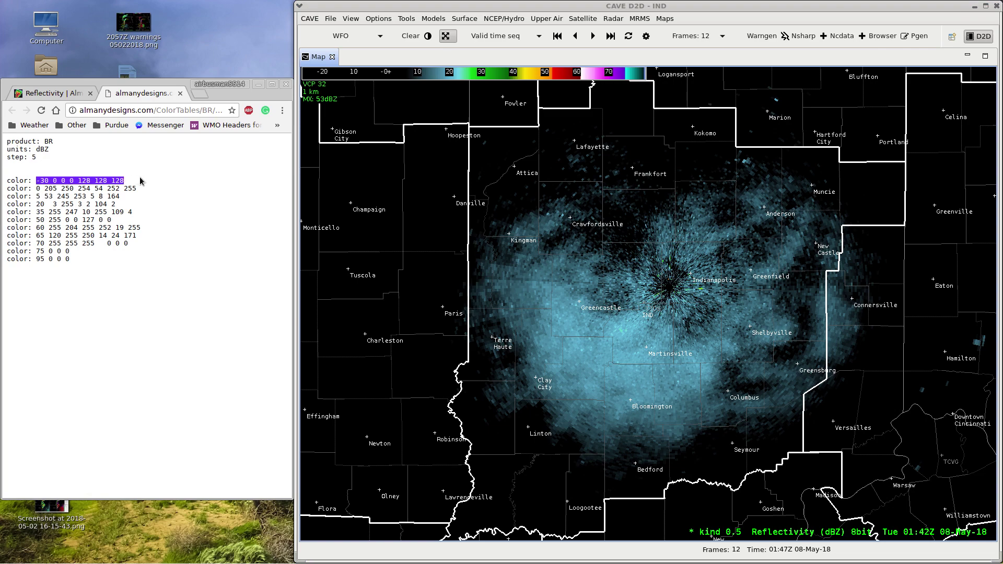
pyautogui.click(140, 181)
pyautogui.moveTo(37, 180); pyautogui.dragTo(49, 181)
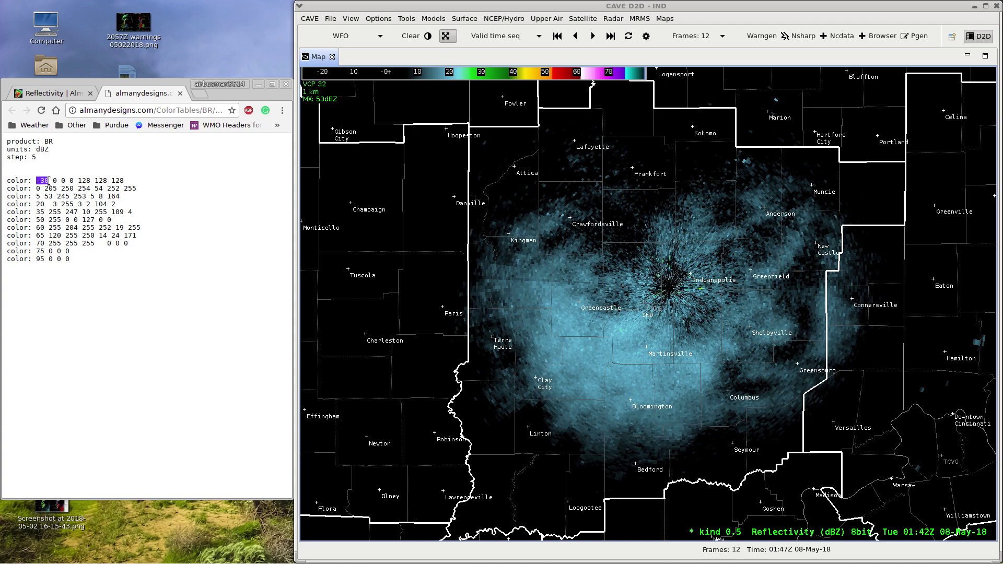
pyautogui.click(49, 180)
pyautogui.moveTo(52, 180); pyautogui.dragTo(74, 179)
pyautogui.click(79, 180)
pyautogui.moveTo(79, 181); pyautogui.dragTo(126, 181)
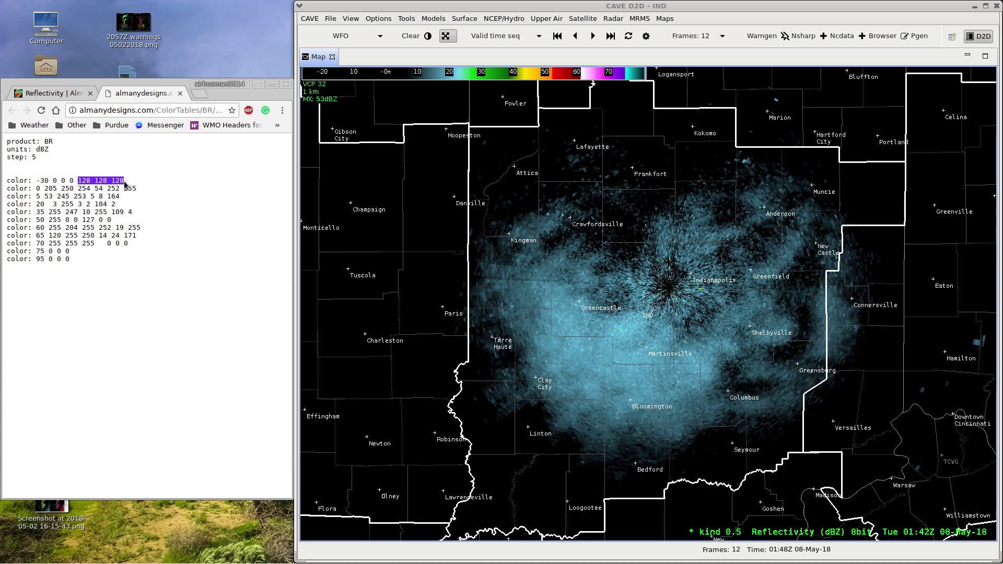
pyautogui.click(123, 181)
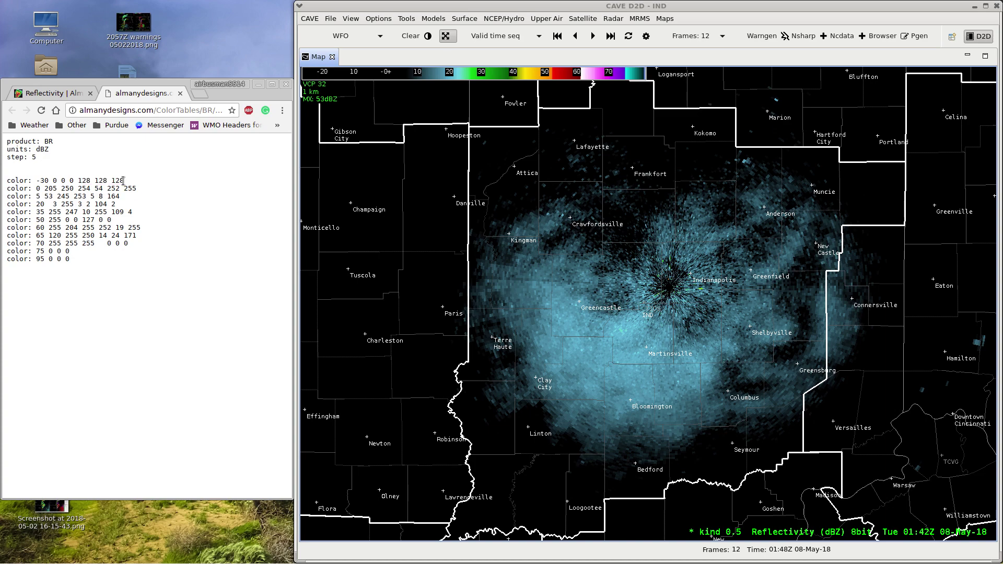
pyautogui.click(36, 189)
pyautogui.moveTo(78, 181); pyautogui.dragTo(133, 182)
pyautogui.click(129, 184)
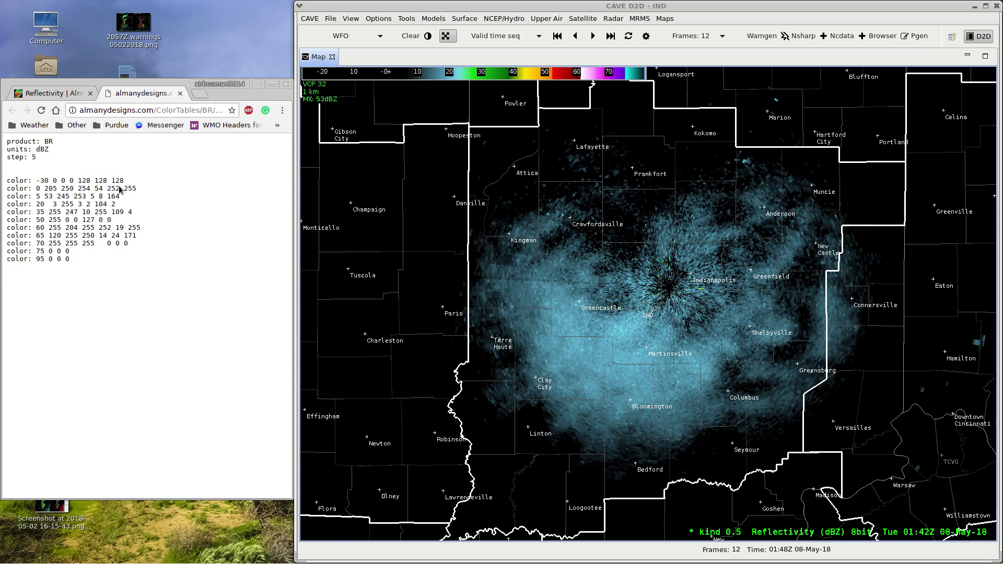
pyautogui.doubleClick(37, 189)
pyautogui.click(37, 188)
pyautogui.doubleClick(34, 158)
# Step: Open the reflectivity layer's color editor and place the lower marker at 0.208 dBZ
pyautogui.rightClick(788, 536)
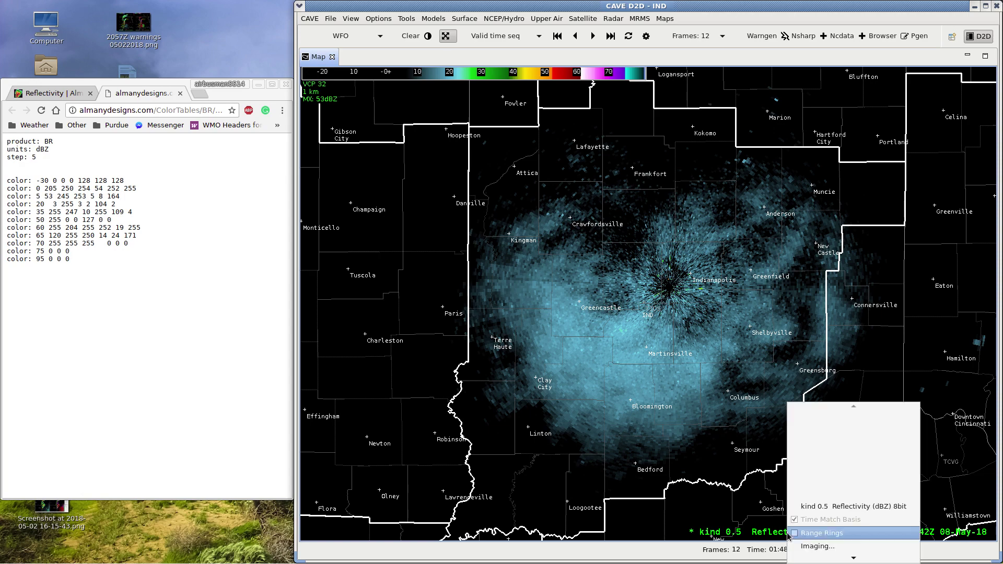
pyautogui.moveTo(852, 556)
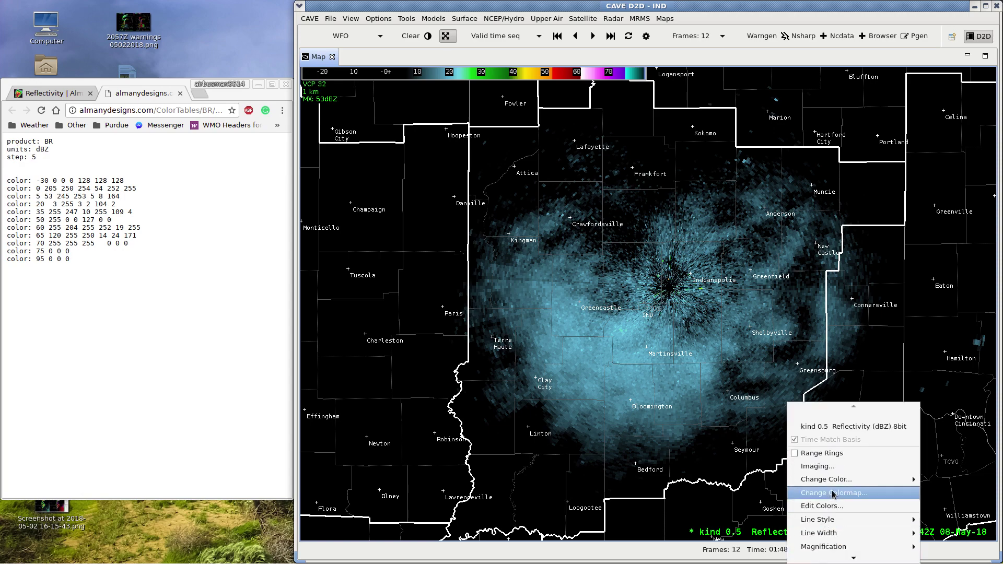
pyautogui.click(831, 506)
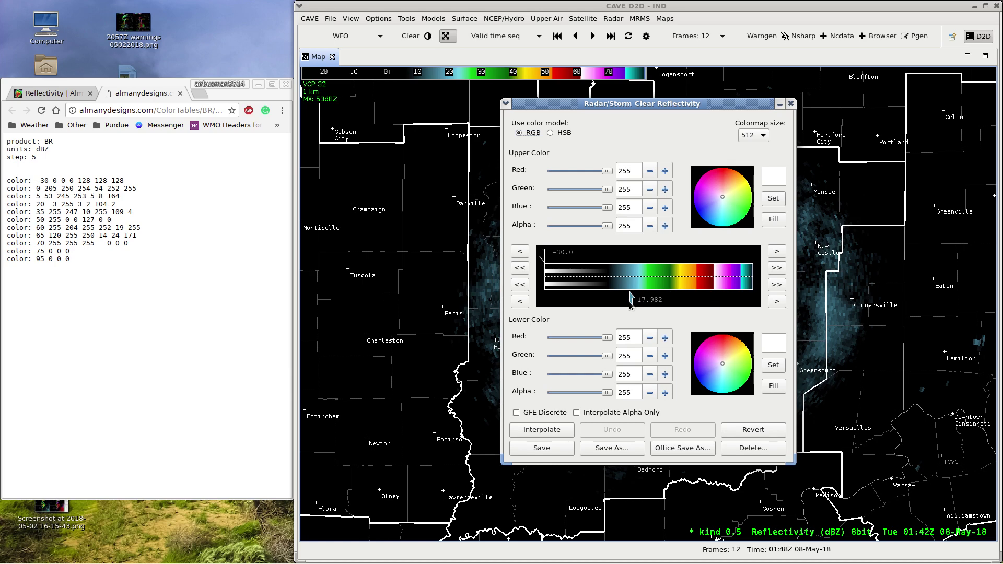
pyautogui.moveTo(630, 301); pyautogui.dragTo(595, 298)
# Step: Set the upper color to RGB 0, 0, 0 following the start color of the -30 dBZ line
pyautogui.moveTo(53, 181); pyautogui.dragTo(76, 181)
pyautogui.click(75, 181)
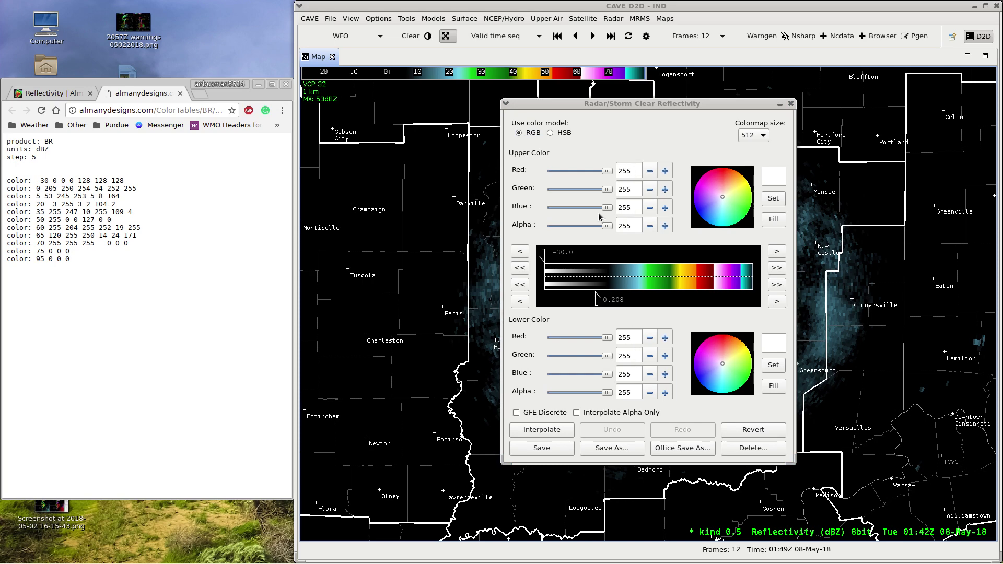
pyautogui.moveTo(54, 179); pyautogui.dragTo(79, 179)
pyautogui.click(73, 180)
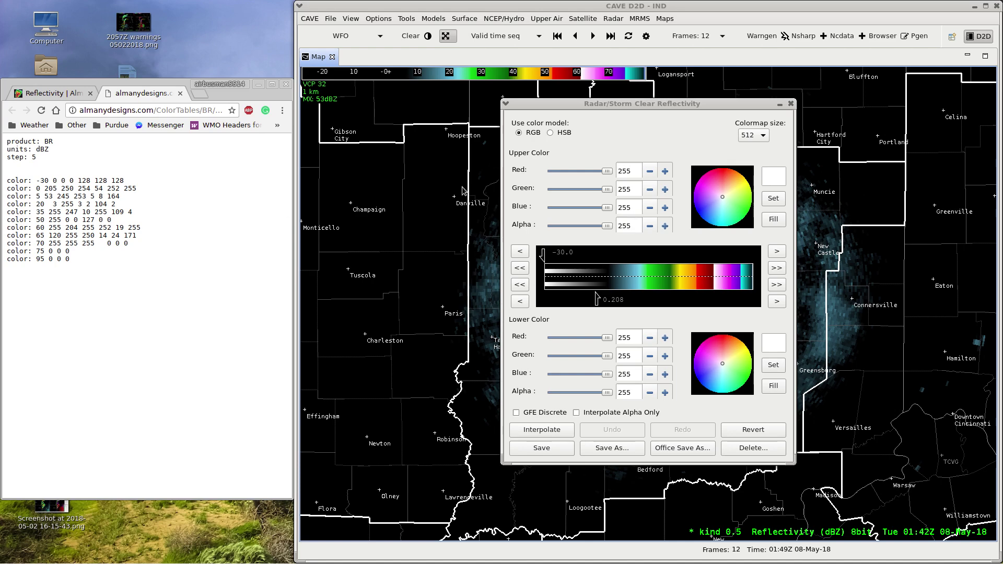
pyautogui.click(578, 160)
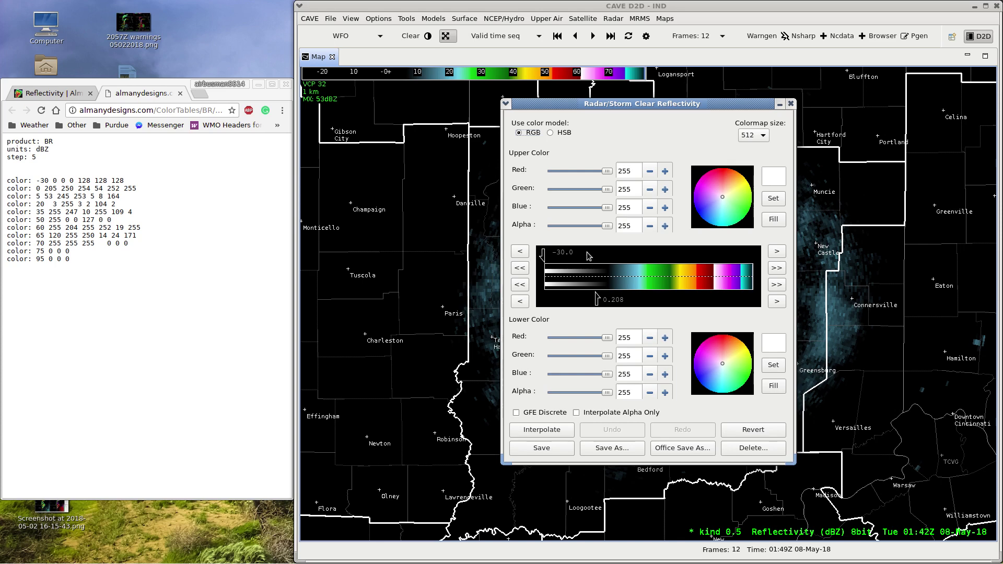
pyautogui.click(632, 170)
pyautogui.moveTo(632, 170); pyautogui.dragTo(603, 170)
pyautogui.write('0')
pyautogui.moveTo(633, 189); pyautogui.dragTo(604, 210)
pyautogui.write('00')
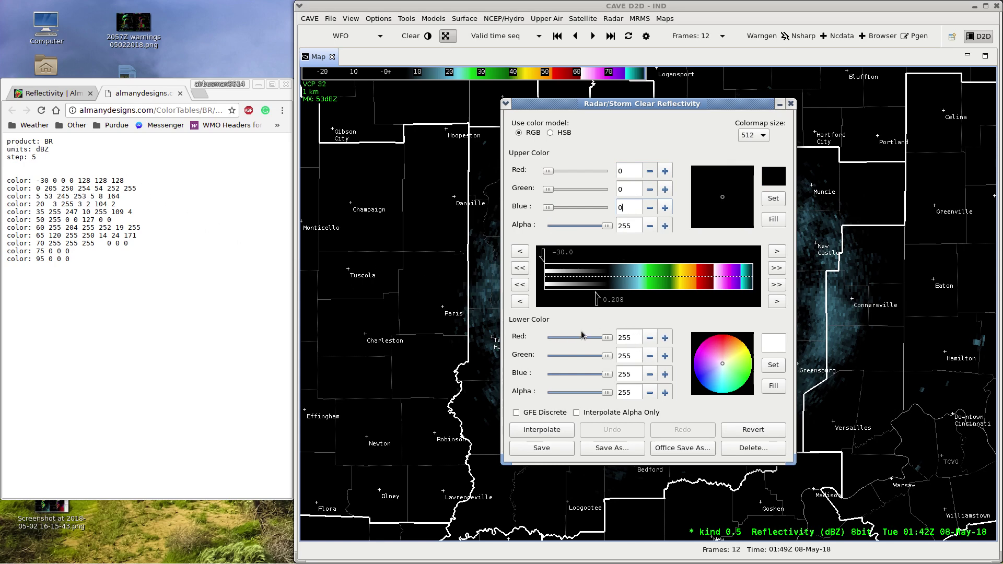
# Step: Set the lower color to RGB 128, 128, 128 and interpolate the colors from -30 to 0.208 dBZ
pyautogui.moveTo(633, 337)
pyautogui.mouseDown()
pyautogui.moveTo(595, 335)
pyautogui.moveTo(607, 355)
pyautogui.moveTo(600, 374)
pyautogui.mouseUp()
pyautogui.write('128128128')
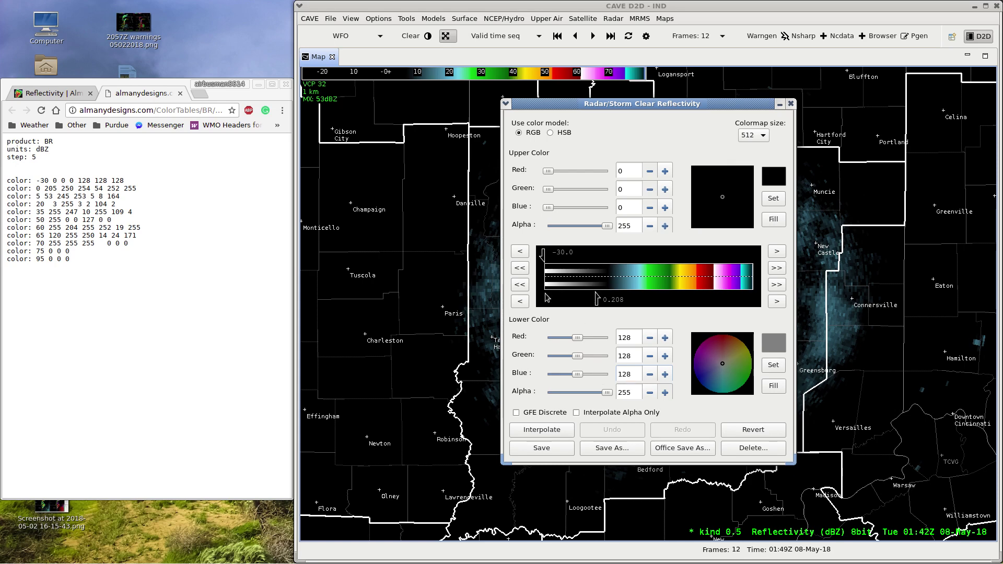
pyautogui.click(548, 432)
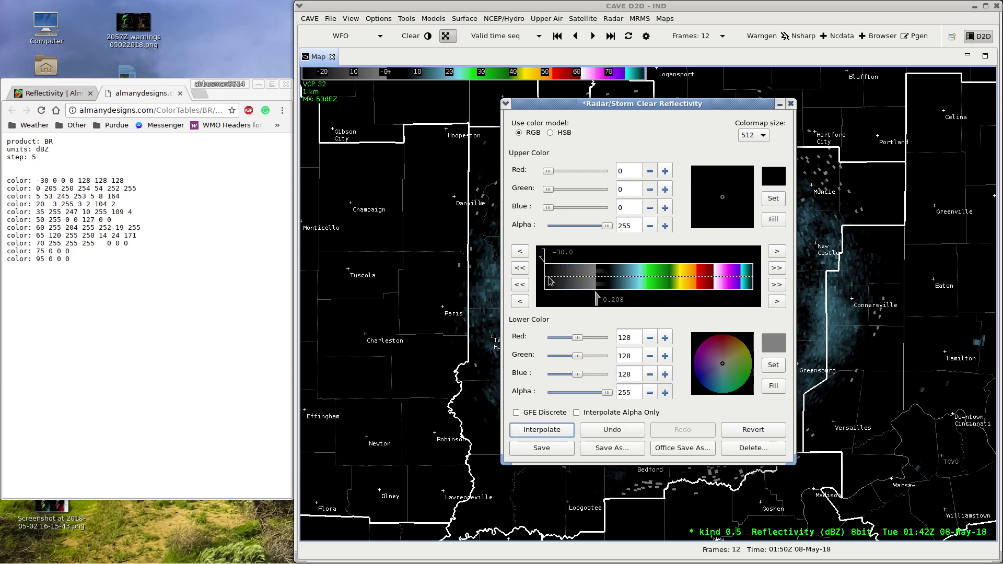
# Step: Move the color editor off the map and set the next segment's upper marker to 0.208 and lower marker to 5.075 dBZ
pyautogui.moveTo(640, 101); pyautogui.dragTo(292, 131)
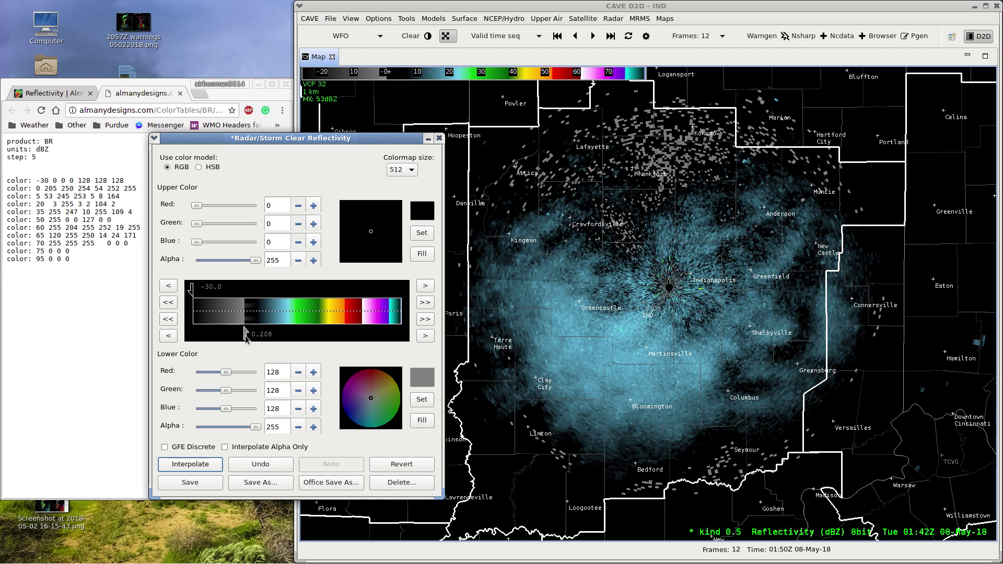
pyautogui.moveTo(245, 335); pyautogui.dragTo(254, 340)
pyautogui.click(168, 335)
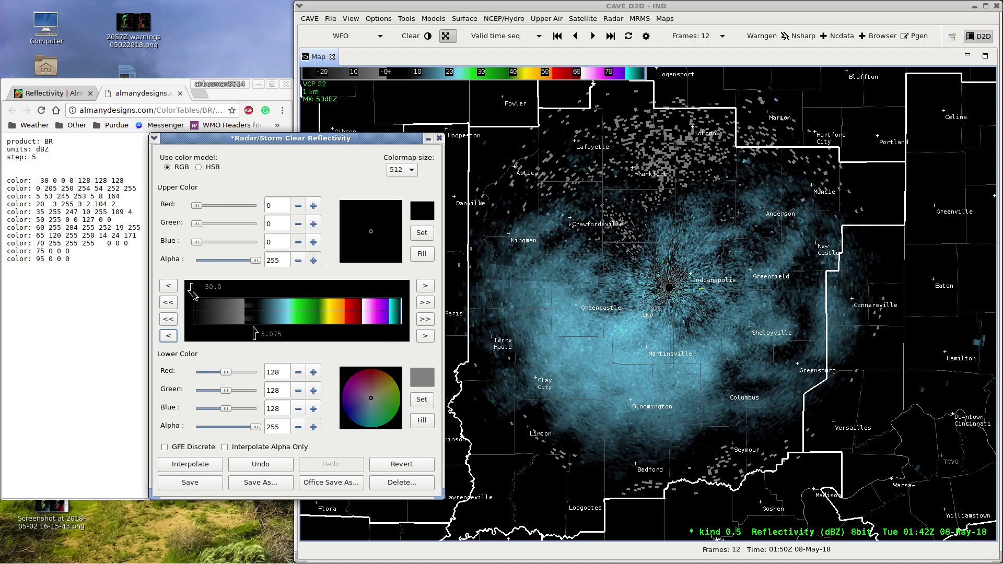
pyautogui.moveTo(192, 290)
pyautogui.mouseDown()
pyautogui.moveTo(241, 295)
pyautogui.moveTo(245, 304)
pyautogui.mouseUp()
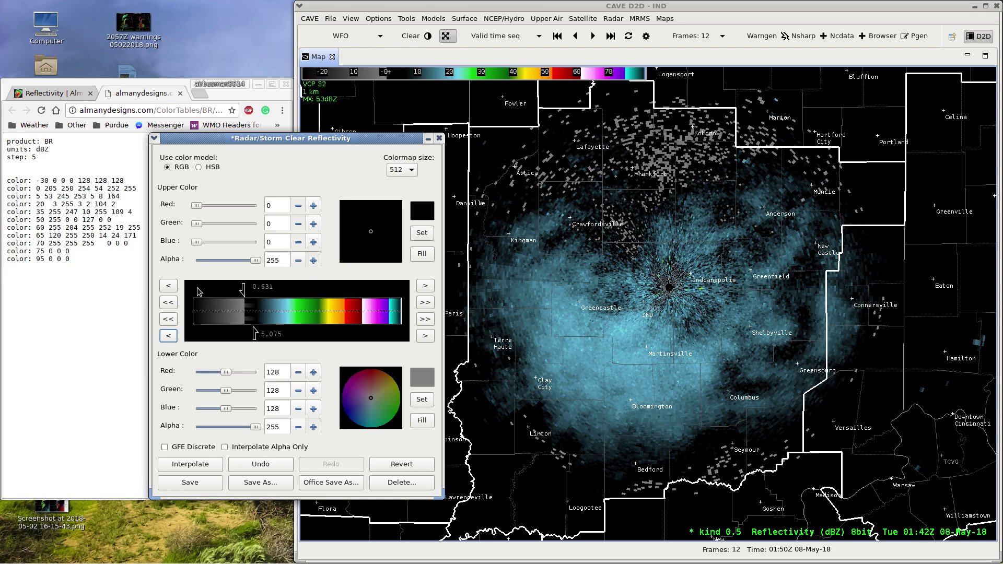
pyautogui.click(162, 287)
pyautogui.click(162, 287)
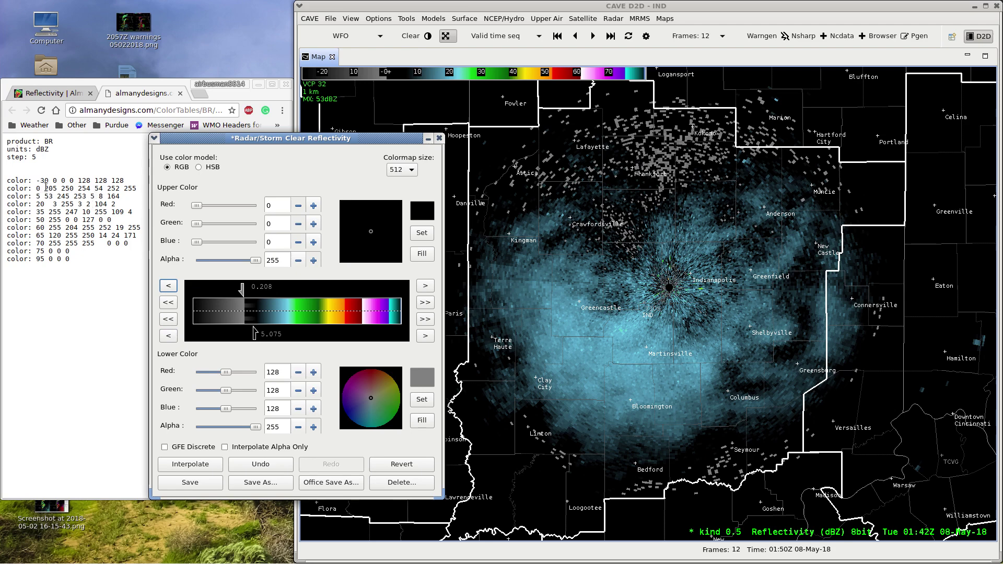
# Step: Highlight the 0 dBZ line's values in the color table and set the upper color to its start color, RGB 205, 250, 254
pyautogui.moveTo(46, 189); pyautogui.dragTo(136, 189)
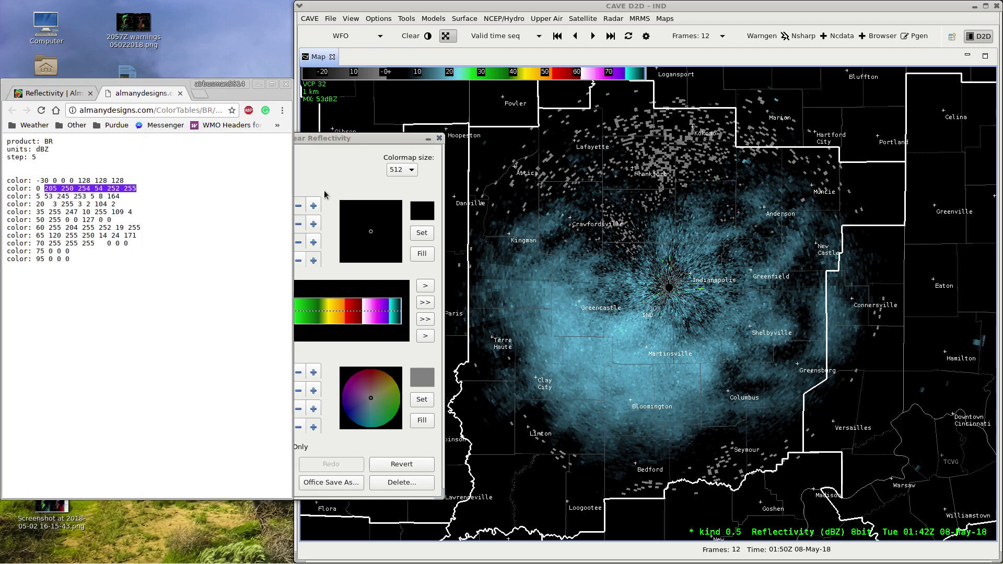
pyautogui.click(349, 165)
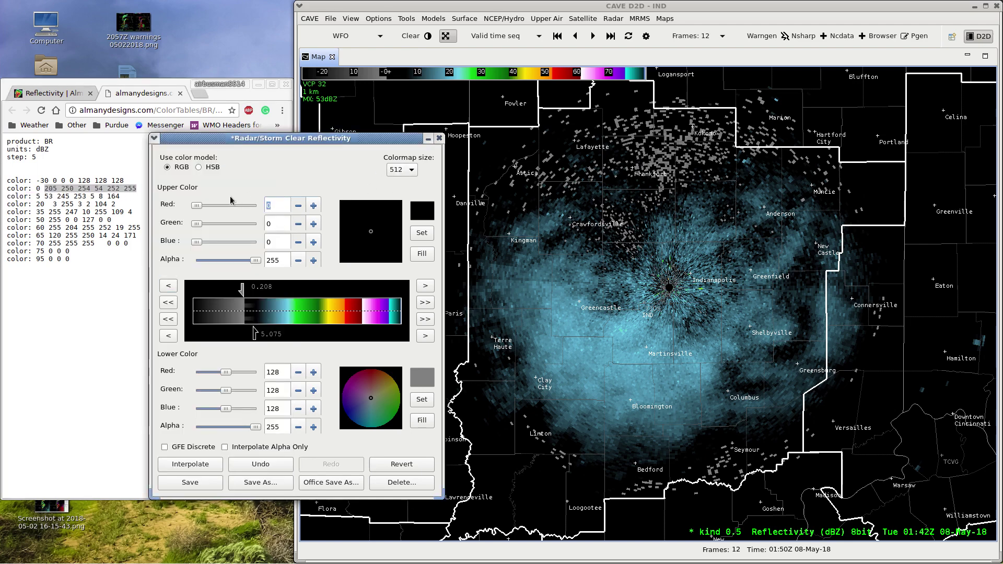
pyautogui.write('205')
pyautogui.press('Tab')
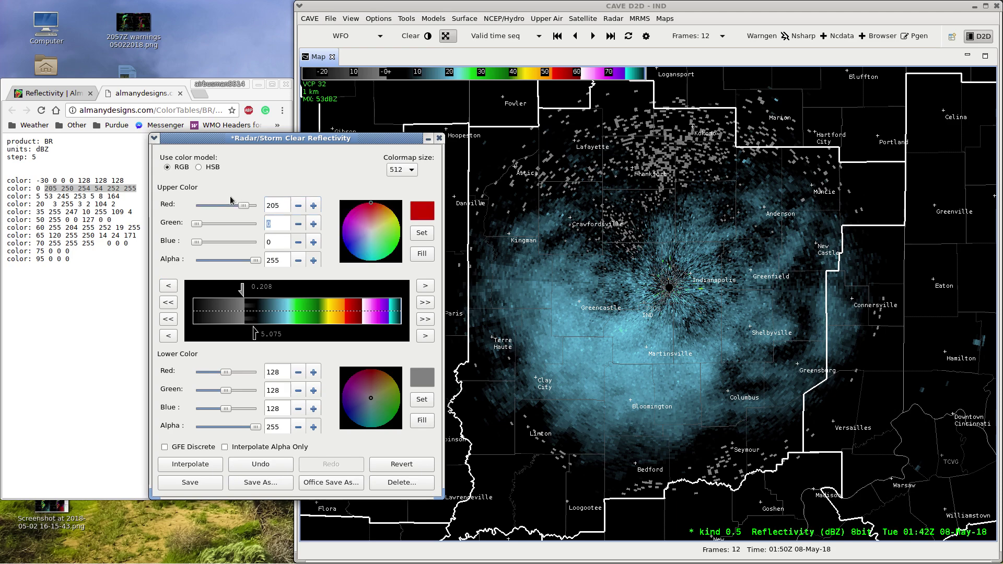
pyautogui.write('250')
pyautogui.press('Tab')
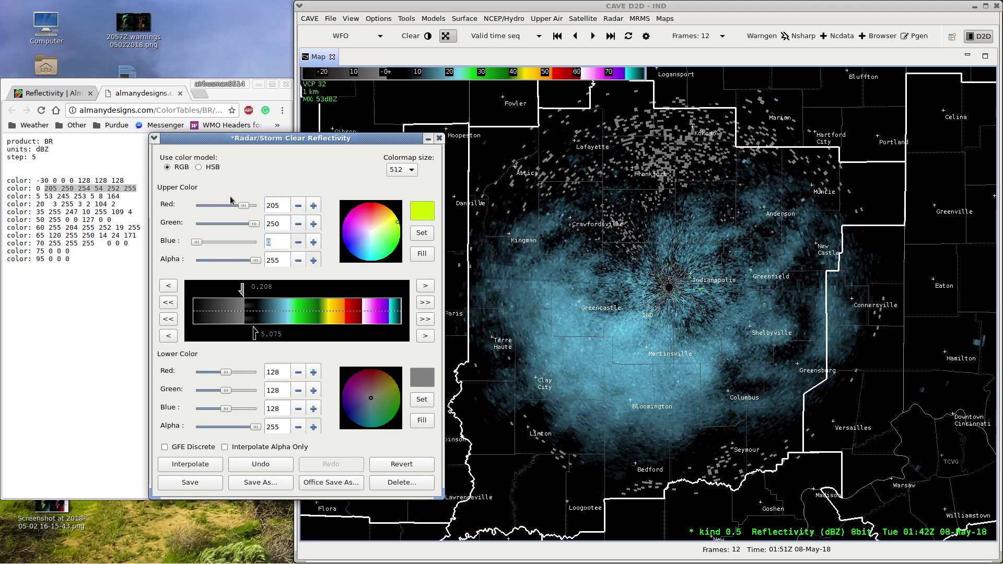
pyautogui.write('254')
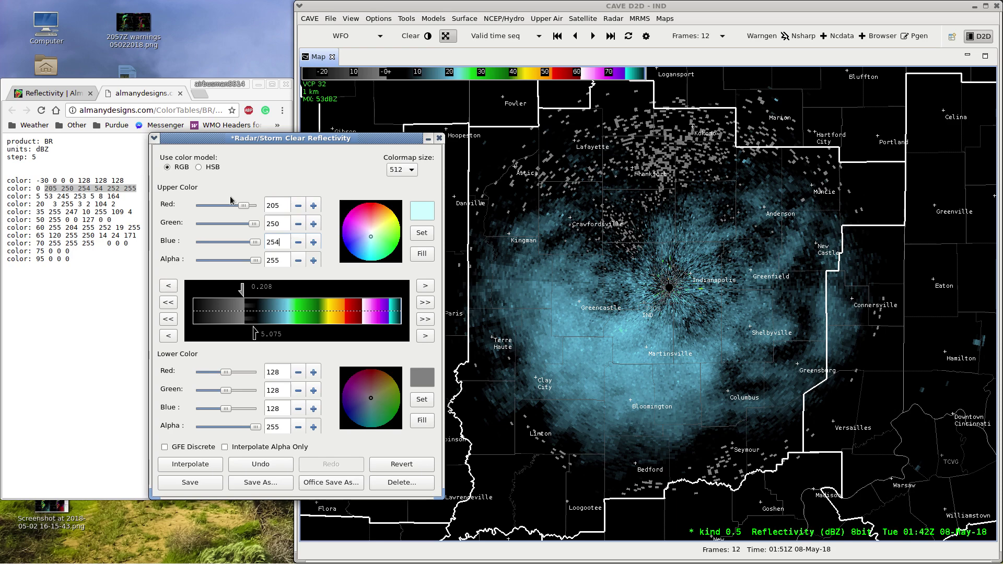
# Step: Set the lower color to RGB 54, 252, 255 and interpolate the colors from 0.208 to 5.075 dBZ
pyautogui.moveTo(282, 372); pyautogui.dragTo(259, 375)
pyautogui.write('54')
pyautogui.press('Tab')
pyautogui.write('252')
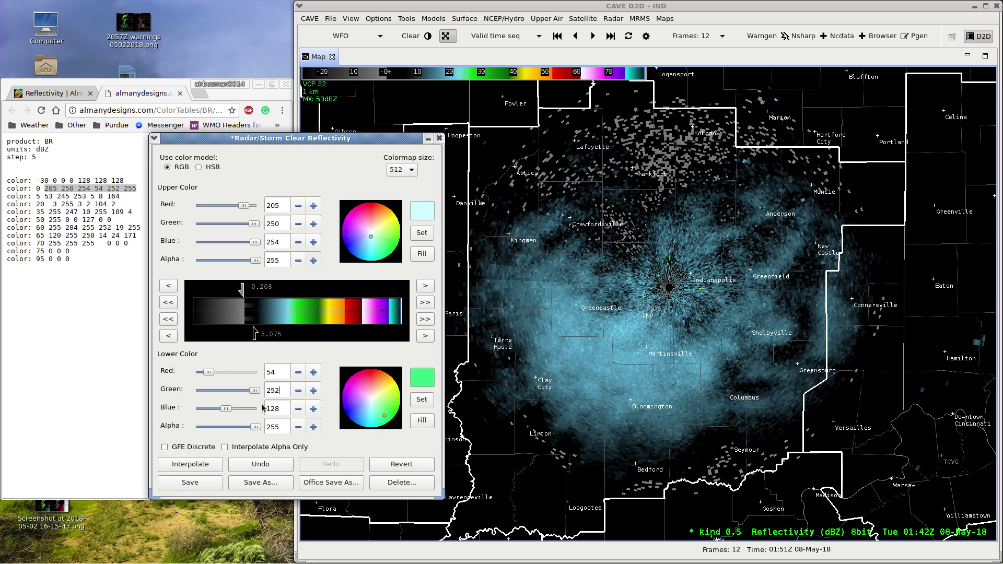
pyautogui.press('Tab')
pyautogui.write('255')
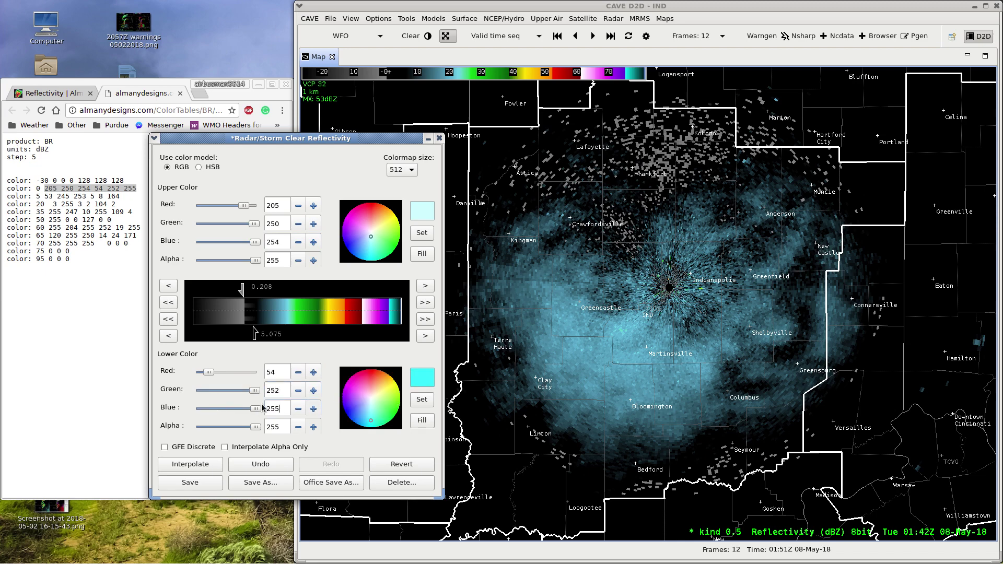
pyautogui.click(191, 463)
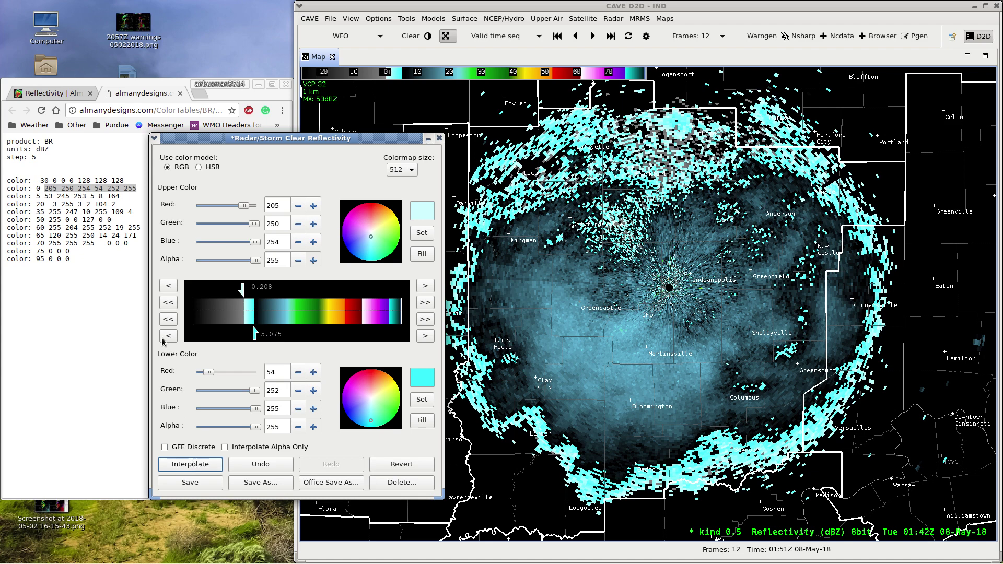
# Step: Set the next segment's upper marker to 5.075 and its lower marker to 20.31 dBZ
pyautogui.click(432, 302)
pyautogui.moveTo(243, 295); pyautogui.dragTo(253, 297)
pyautogui.click(429, 303)
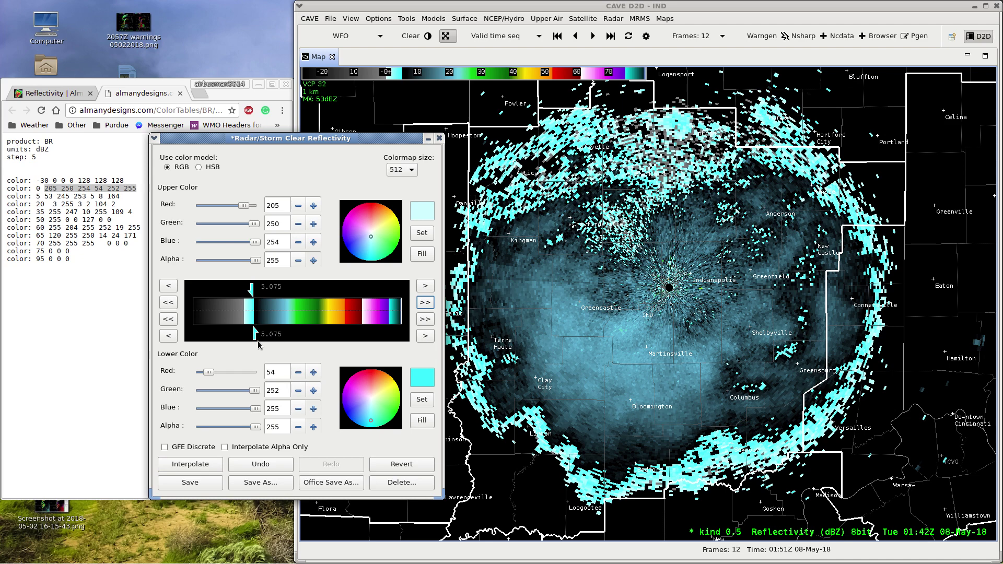
pyautogui.moveTo(256, 335); pyautogui.dragTo(283, 334)
# Step: Highlight the 5 dBZ line's values in the color table and set the upper color to its start color, RGB 53, 245, 253
pyautogui.moveTo(45, 197); pyautogui.dragTo(121, 198)
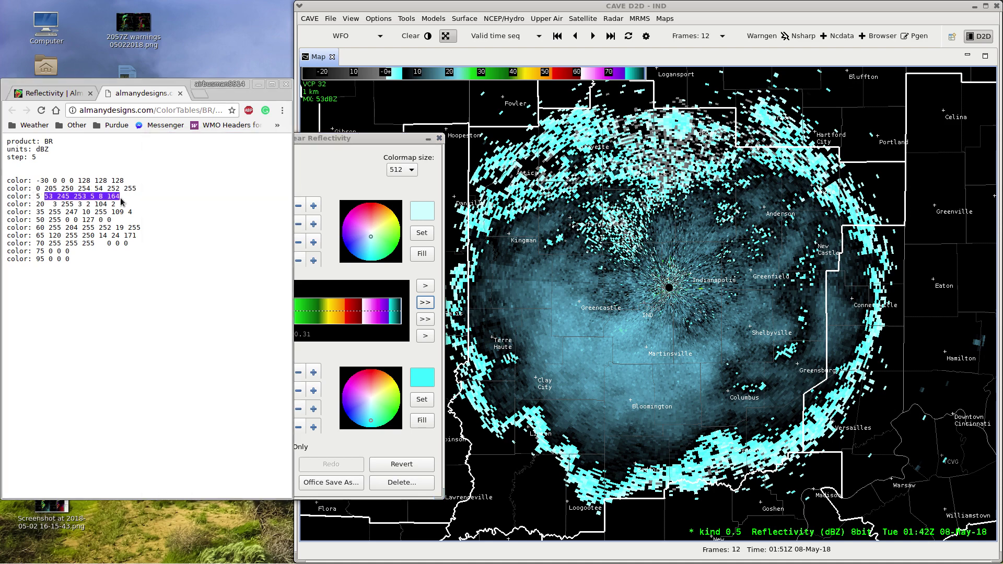
pyautogui.click(337, 173)
pyautogui.doubleClick(276, 205)
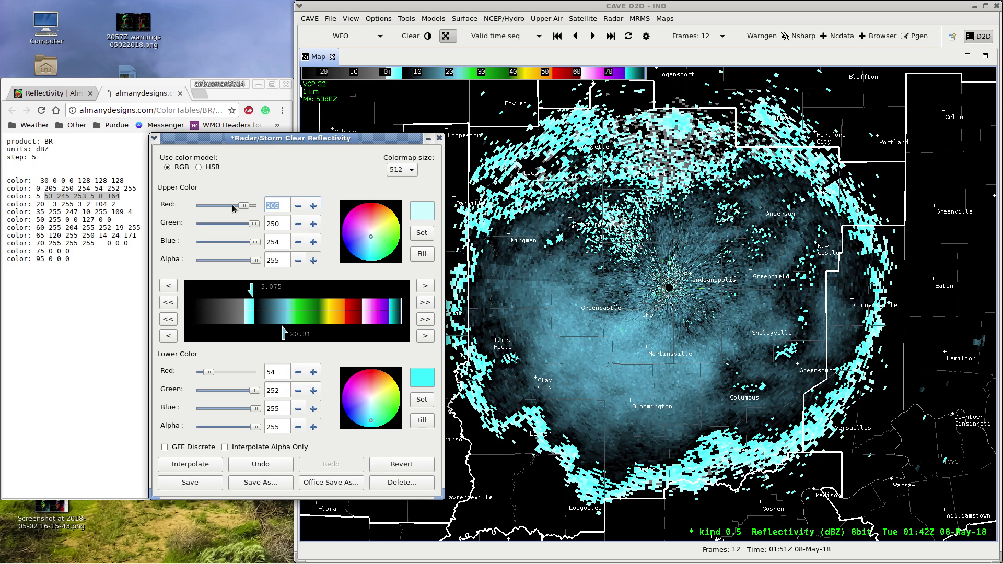
pyautogui.write('53')
pyautogui.press('Tab')
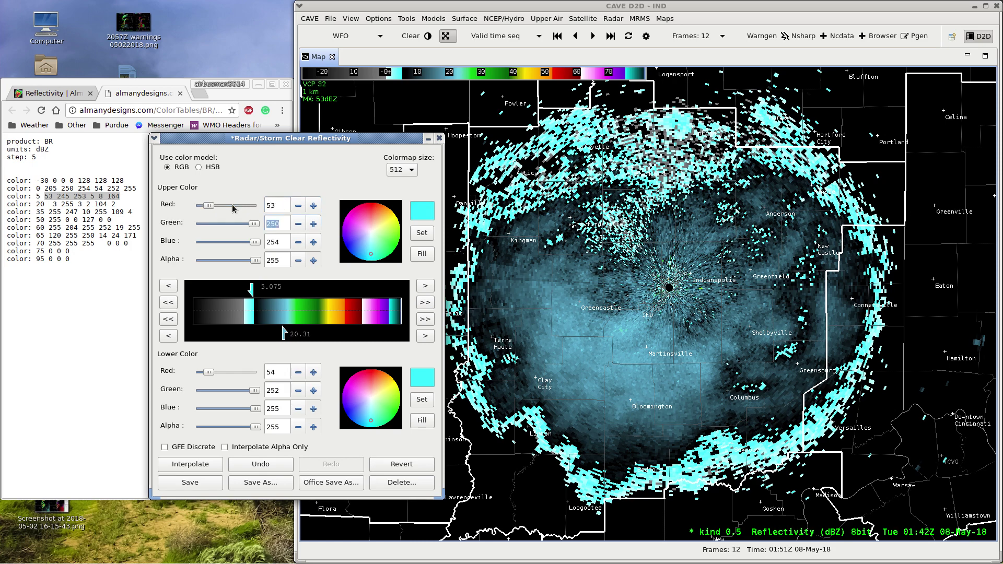
pyautogui.write('245')
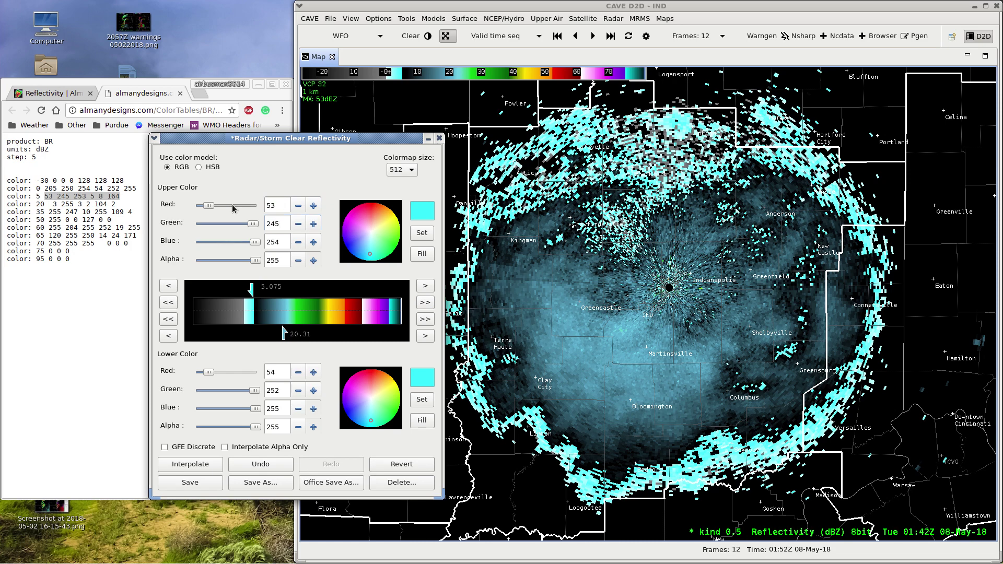
pyautogui.press('Tab')
pyautogui.write('253')
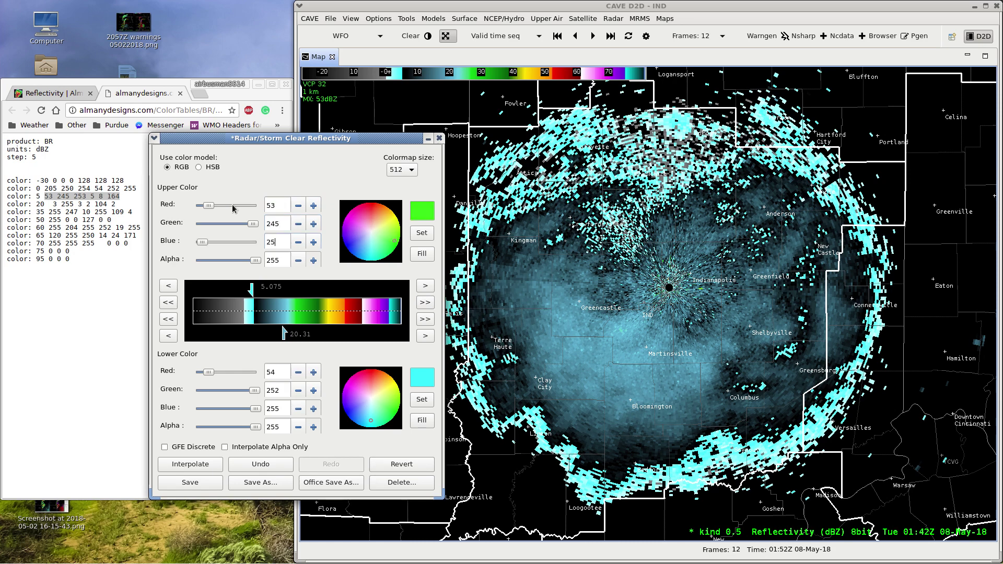
# Step: Set the lower color to RGB 5, 8, 164 and interpolate the colors from 5.075 to 20.31 dBZ
pyautogui.click(283, 377)
pyautogui.moveTo(283, 377); pyautogui.dragTo(256, 375)
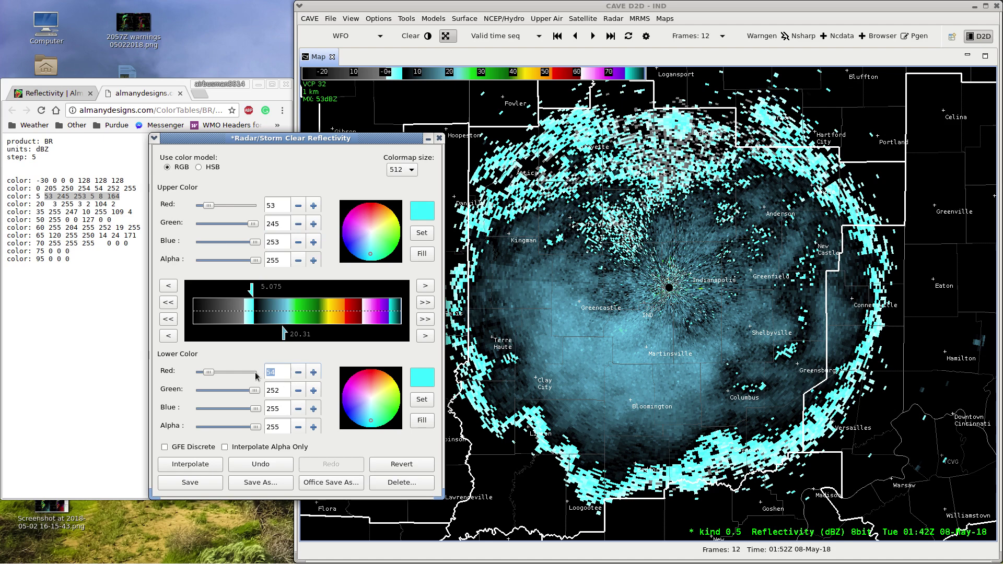
pyautogui.write('5')
pyautogui.press('Tab')
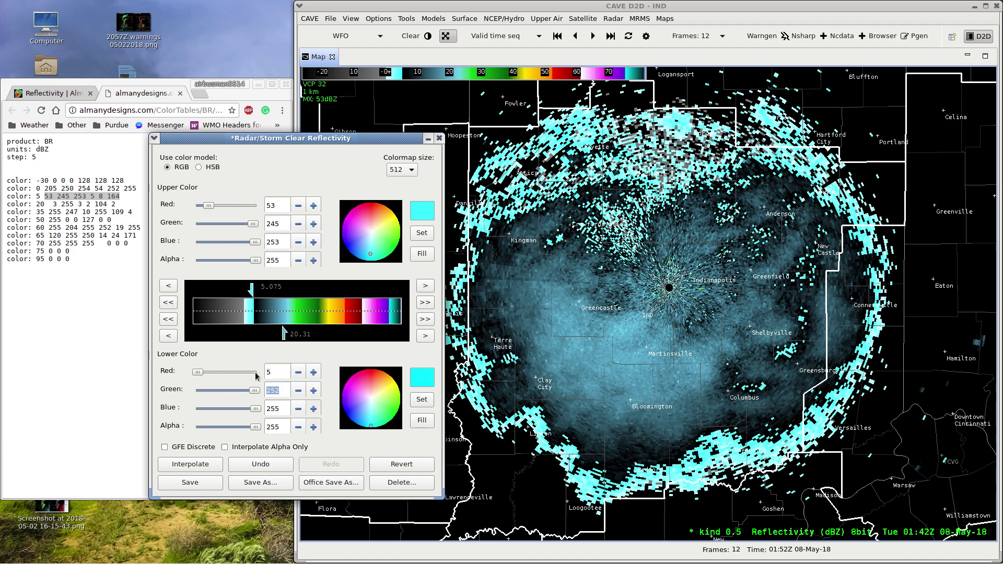
pyautogui.write('8')
pyautogui.press('Tab')
pyautogui.write('164')
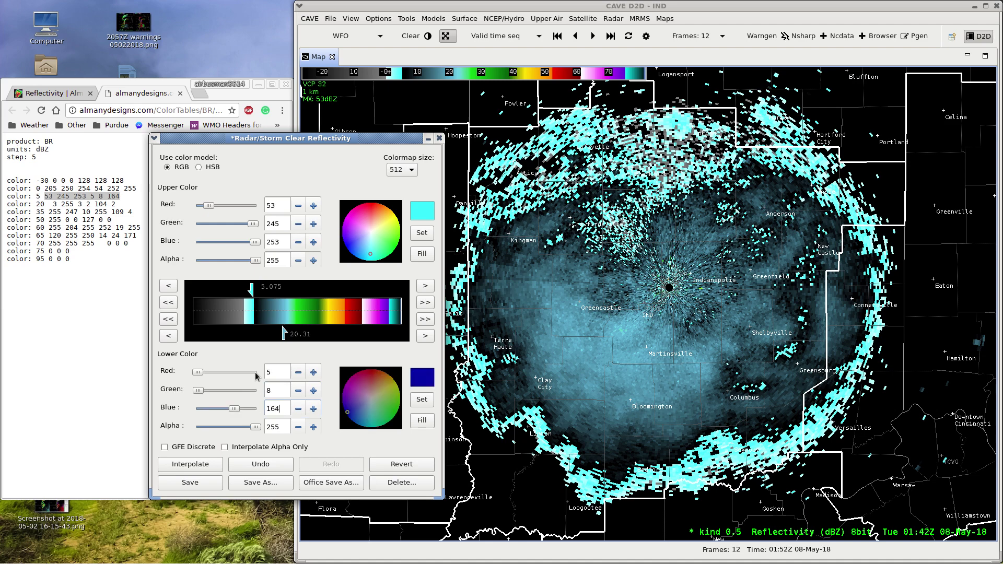
pyautogui.click(207, 471)
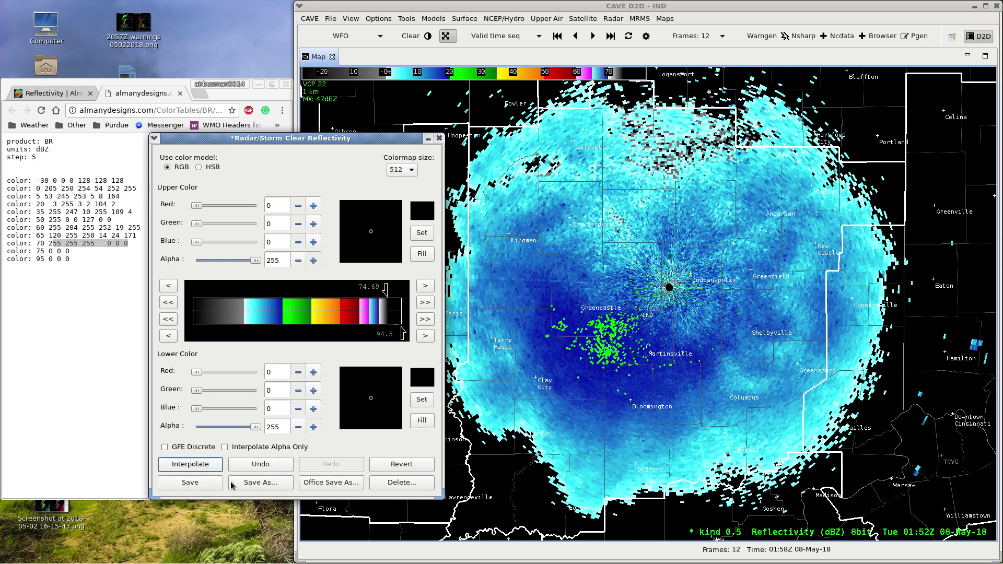
# Step: Save the finished colormap under the new name "NWS Louisville LMK_Reflectivity" and close the color editor
pyautogui.click(267, 484)
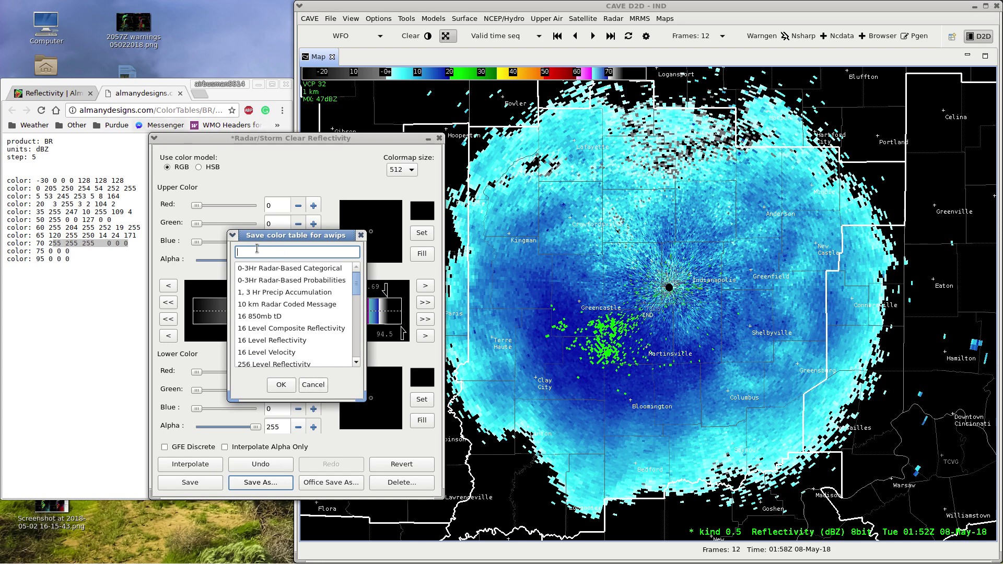
pyautogui.write('NWS Louisv')
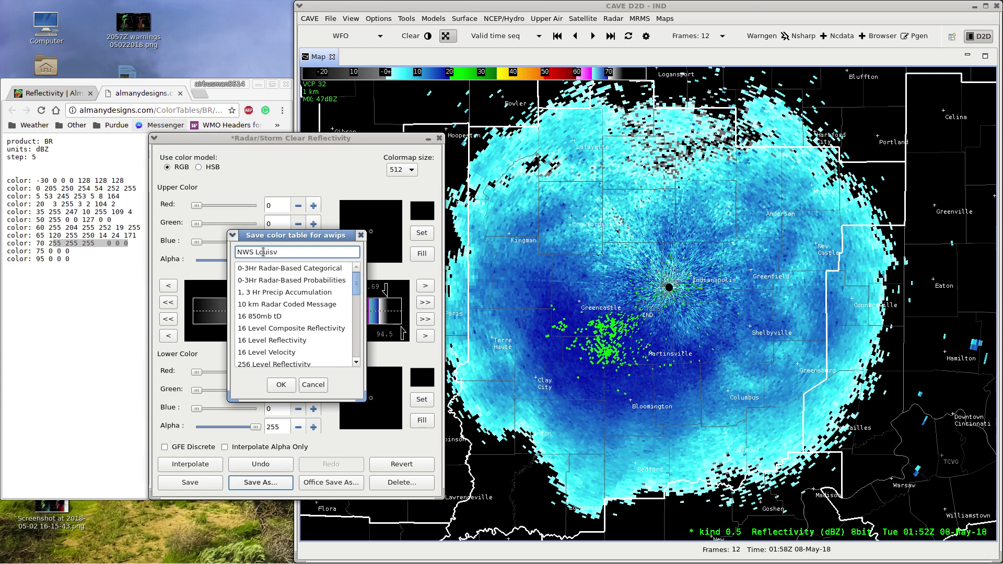
pyautogui.write('ille LMK_Reflectivity')
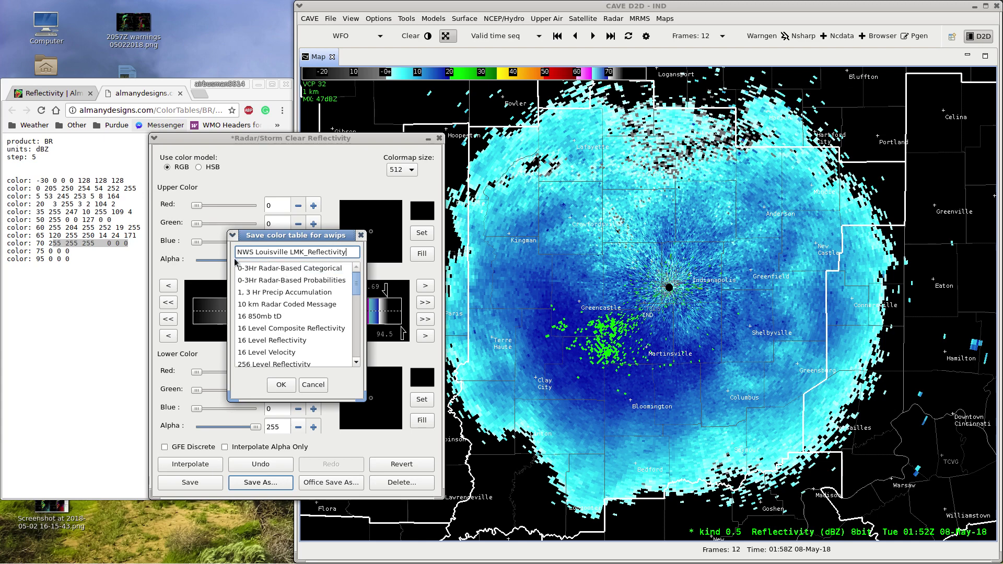
pyautogui.click(282, 385)
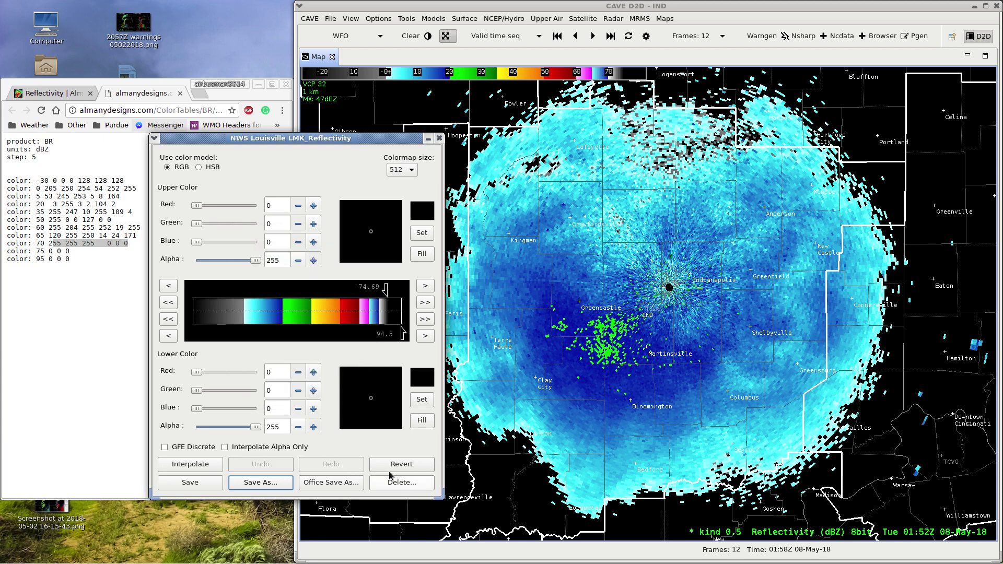
pyautogui.click(440, 138)
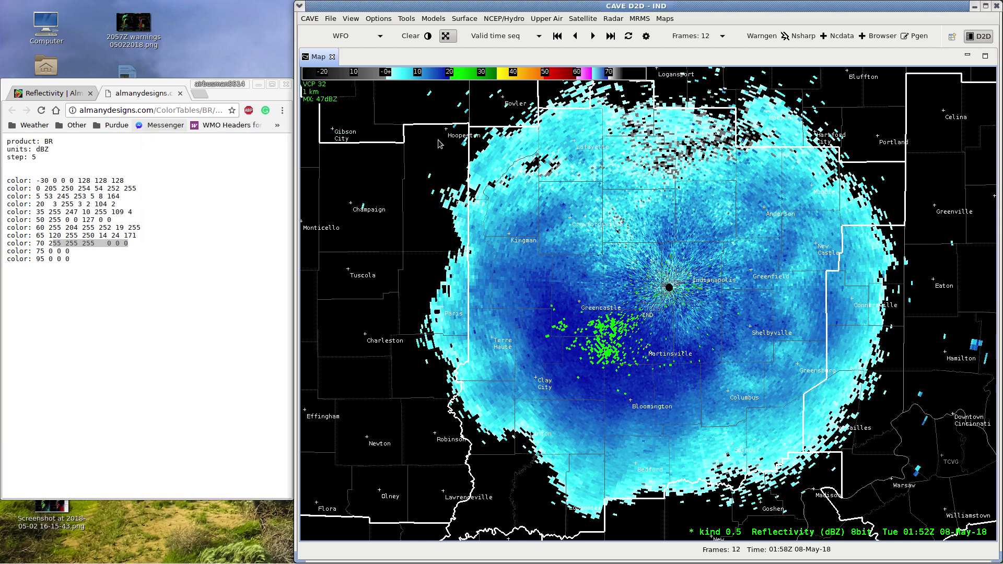